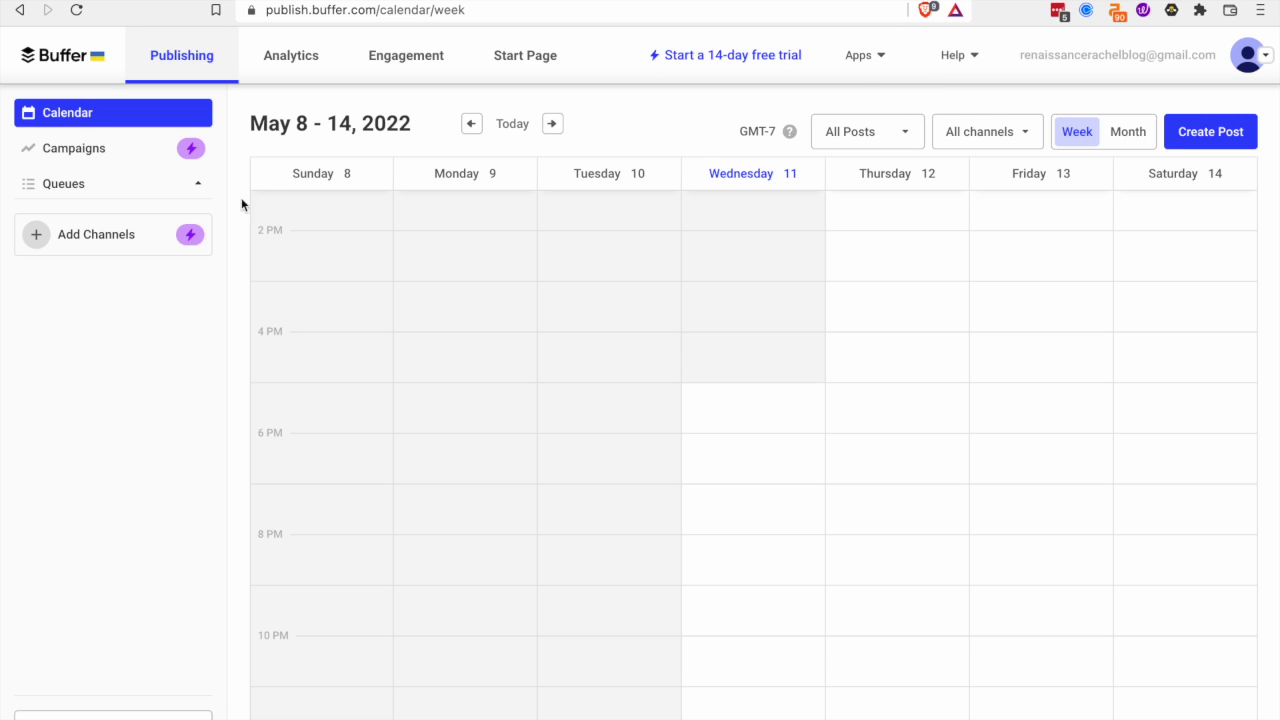
Expand Queues, start a post in the Wednesday evening slot, then discard it.
click(171, 192)
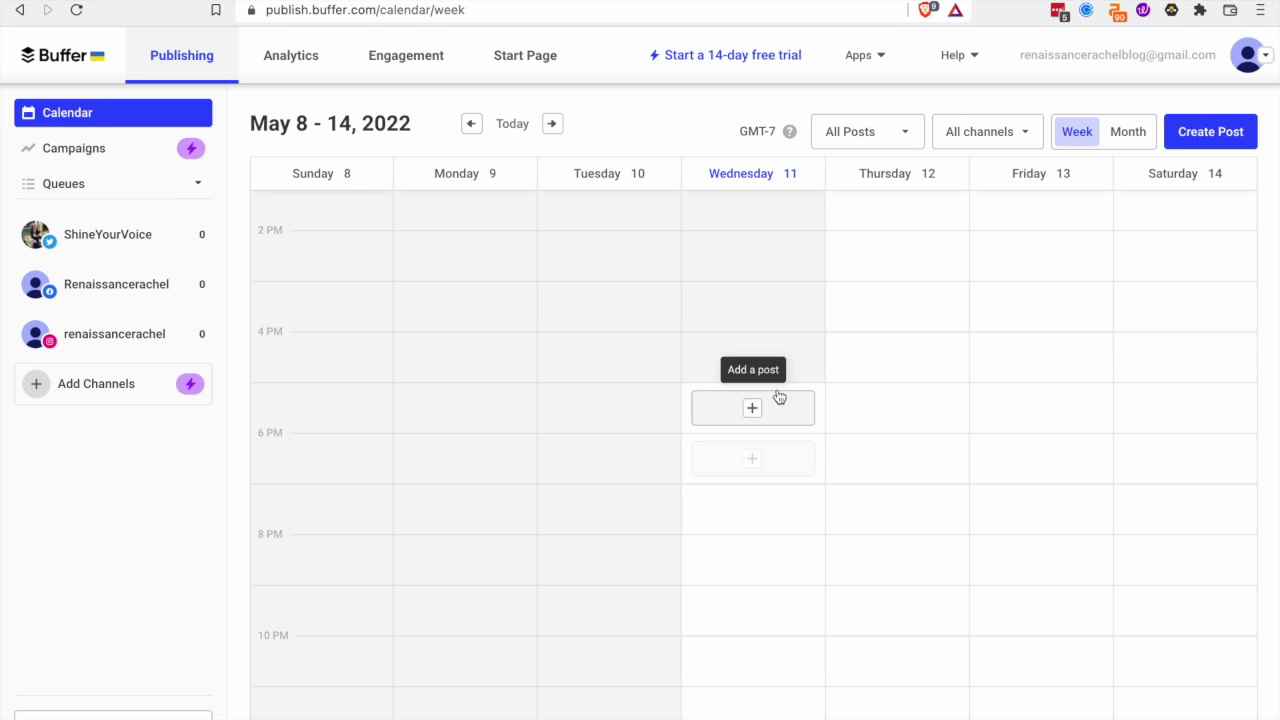
click(757, 407)
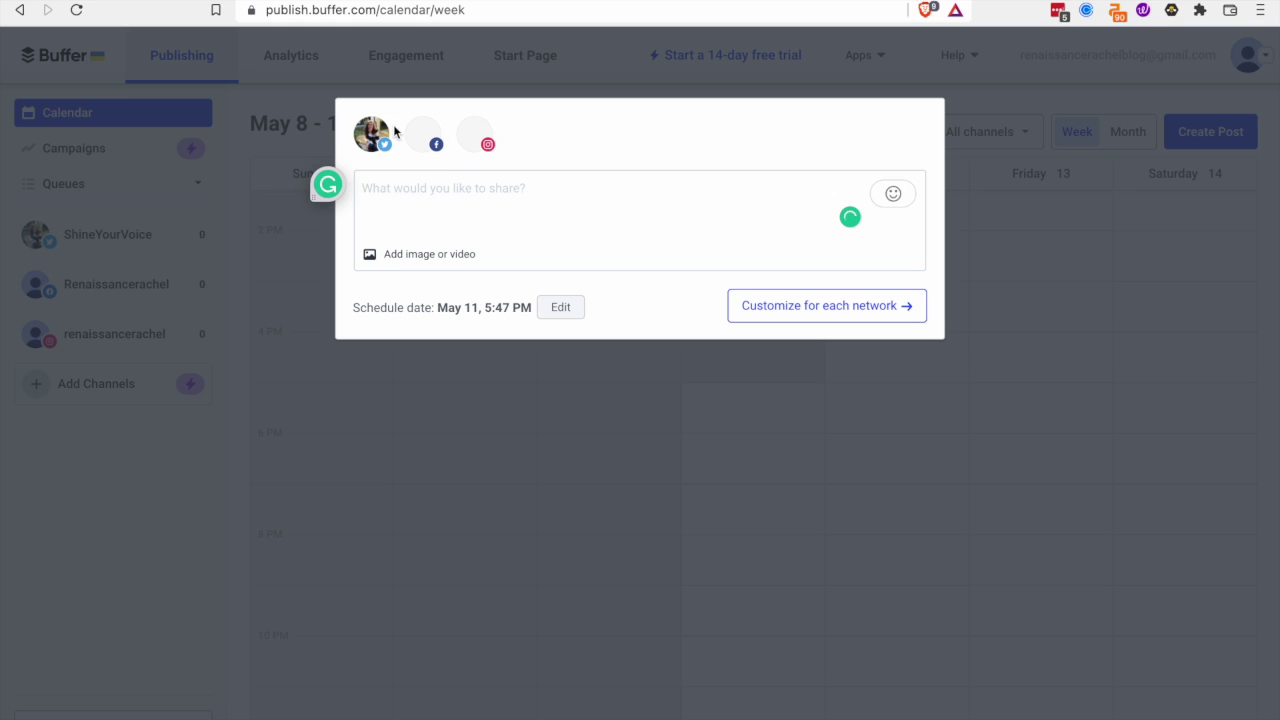
click(838, 409)
click(728, 194)
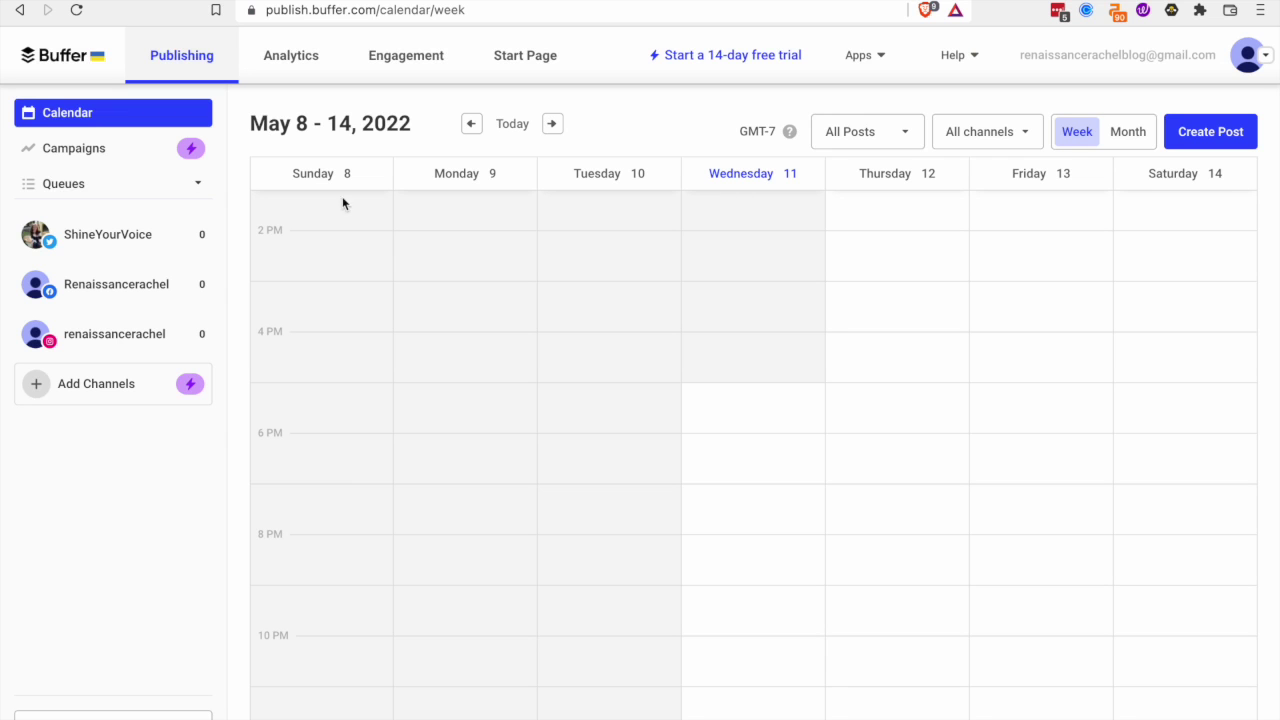
Visit Campaigns, try adding a channel and dismiss the upgrade offer, then open the Twitter queue.
click(104, 164)
click(92, 128)
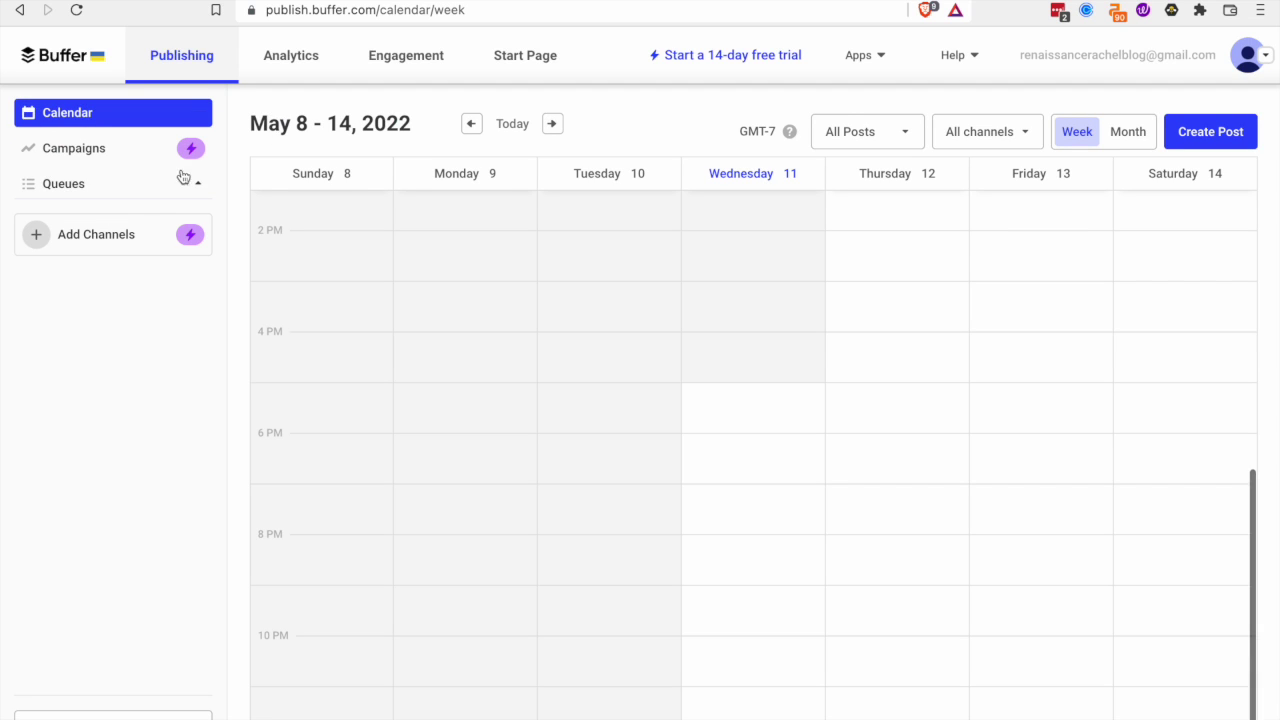
click(114, 243)
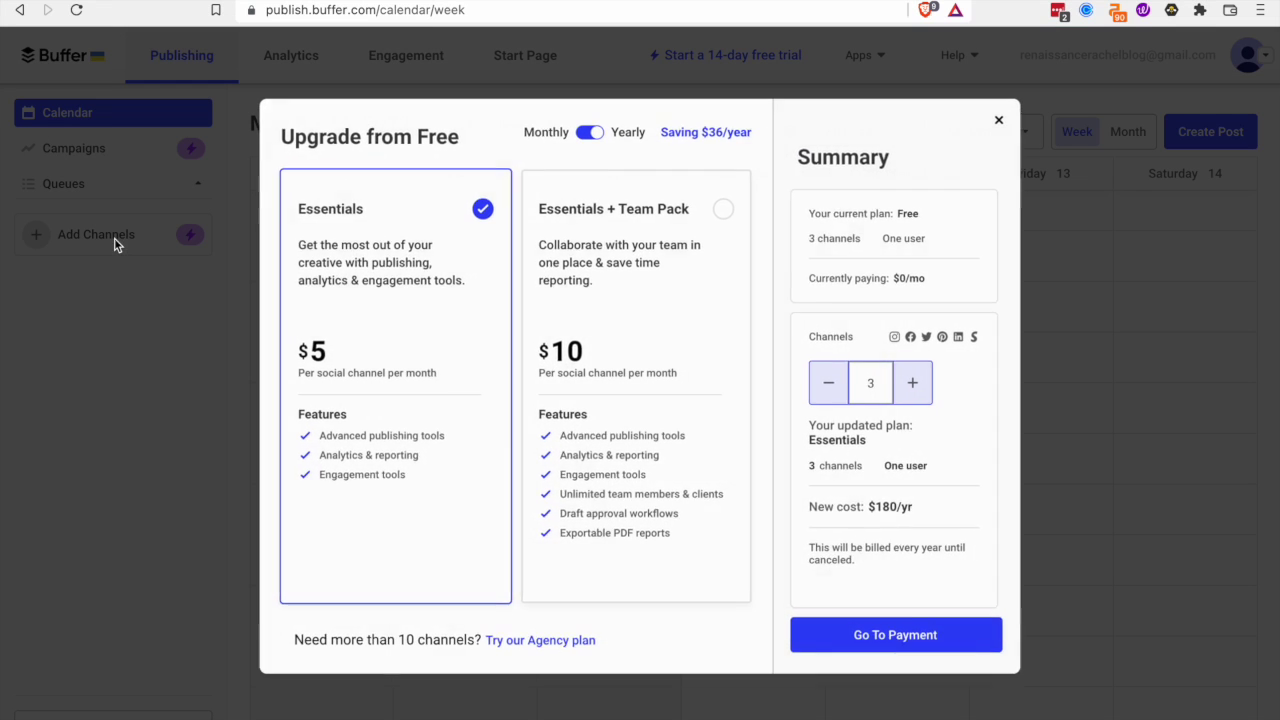
click(998, 121)
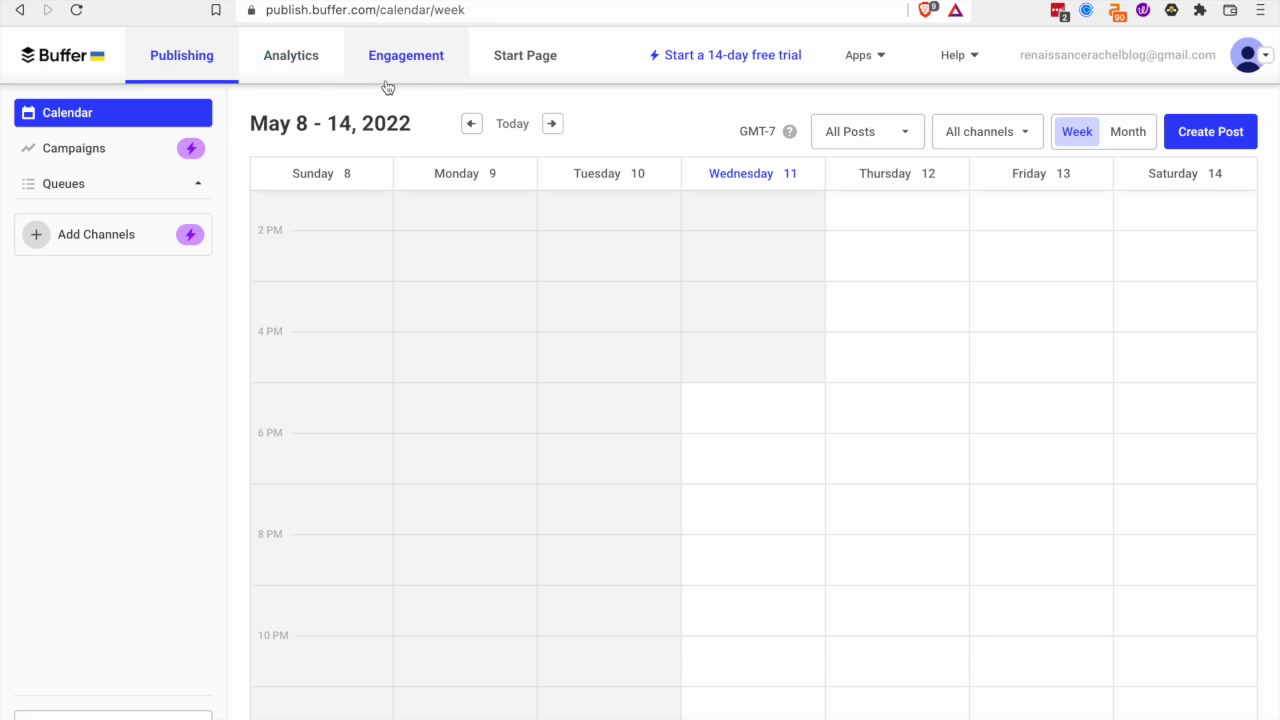
click(157, 184)
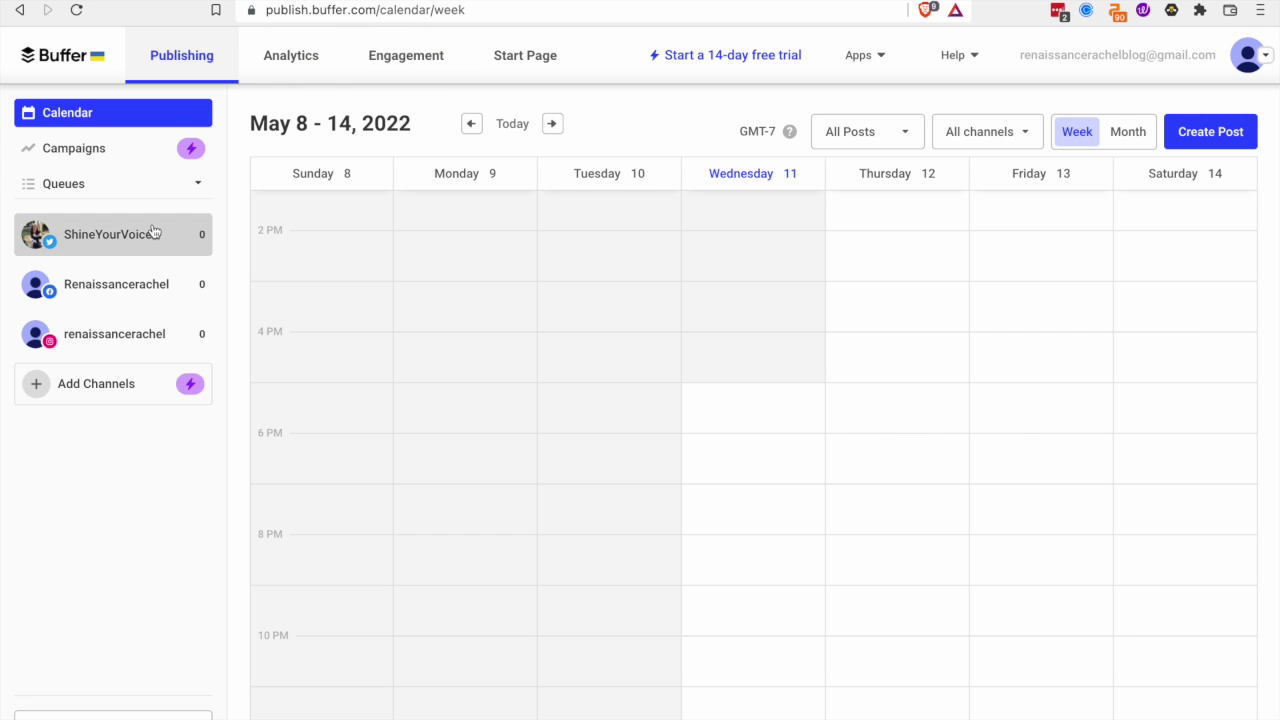
click(154, 229)
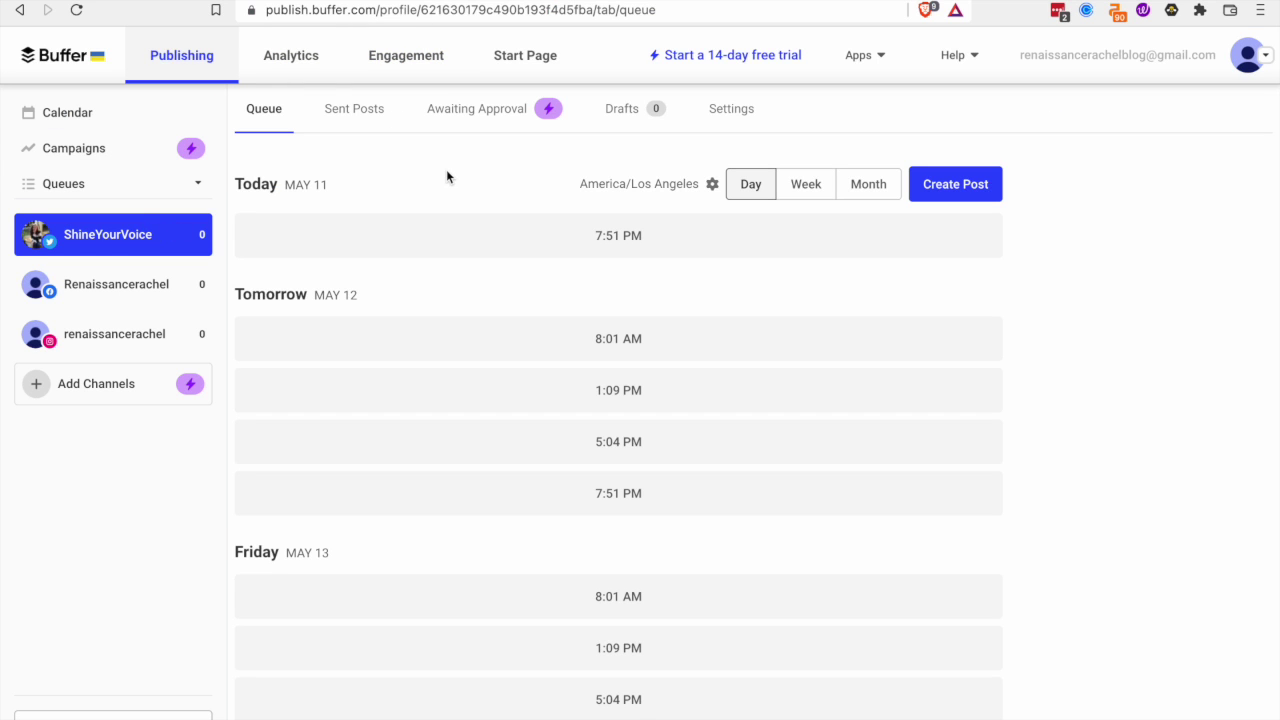
Inspect the Twitter queue's empty time slots for today and upcoming days.
mouse_move(514, 231)
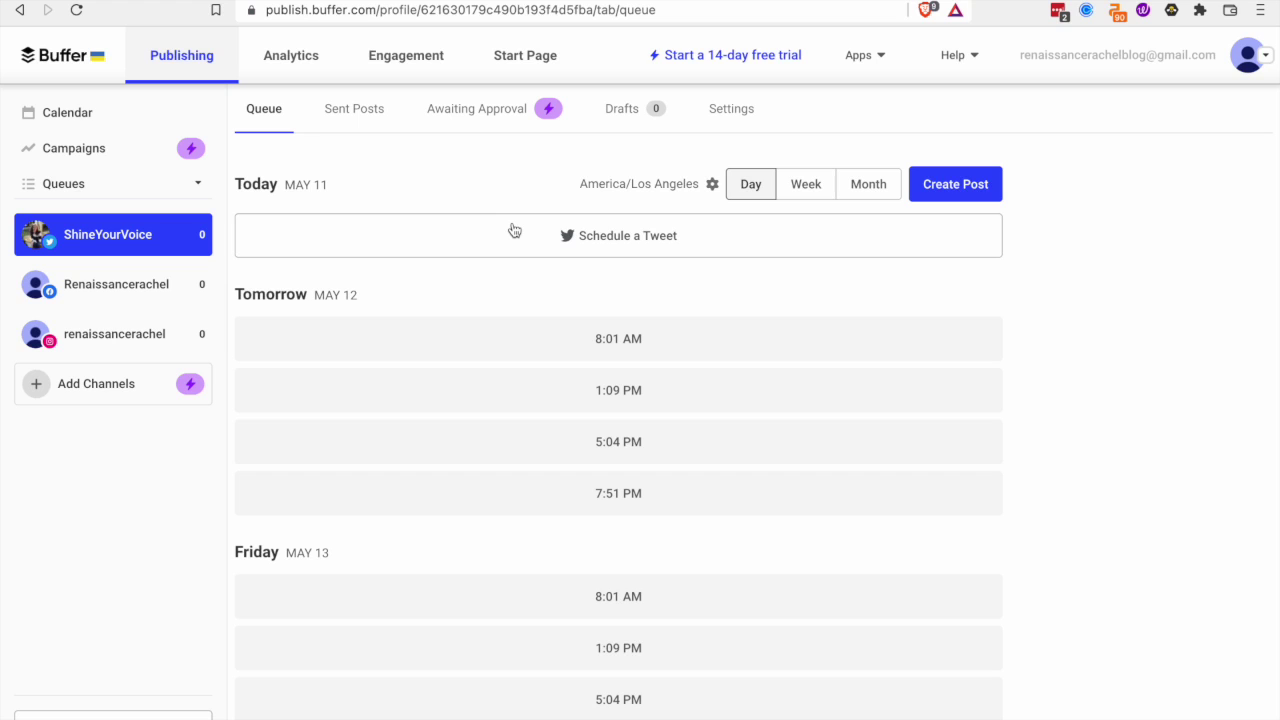
mouse_move(410, 398)
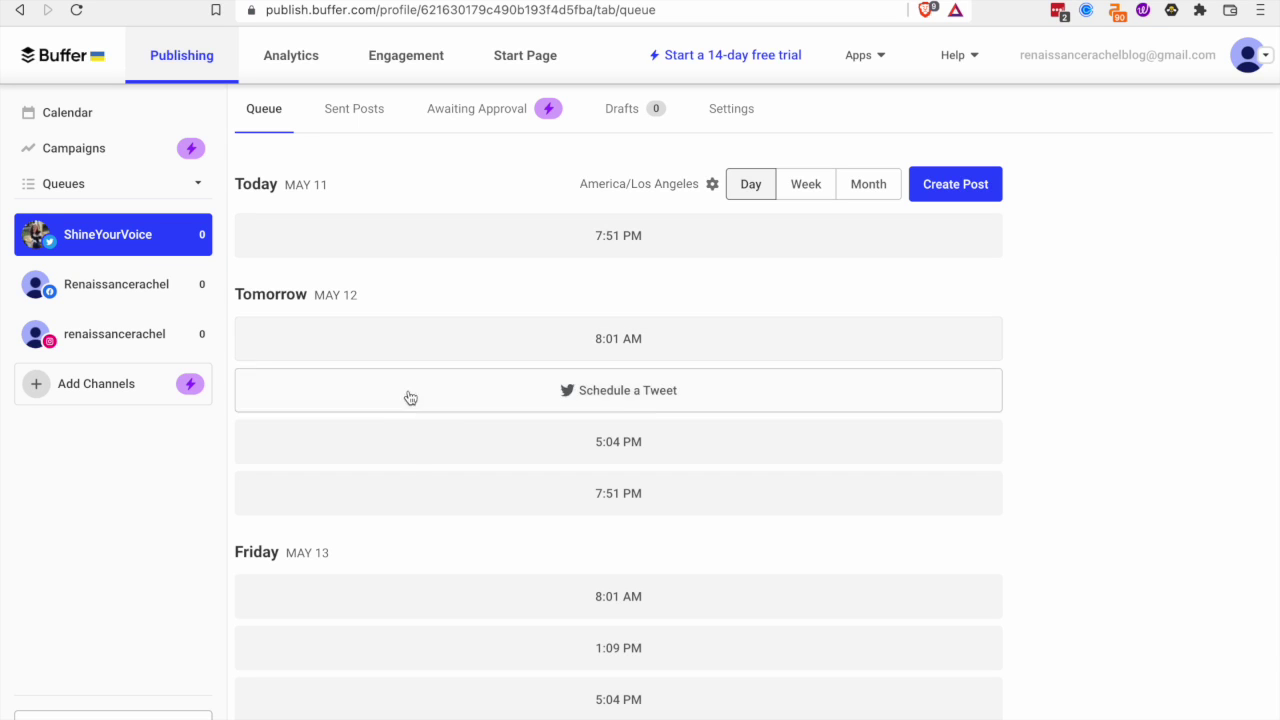
mouse_move(409, 503)
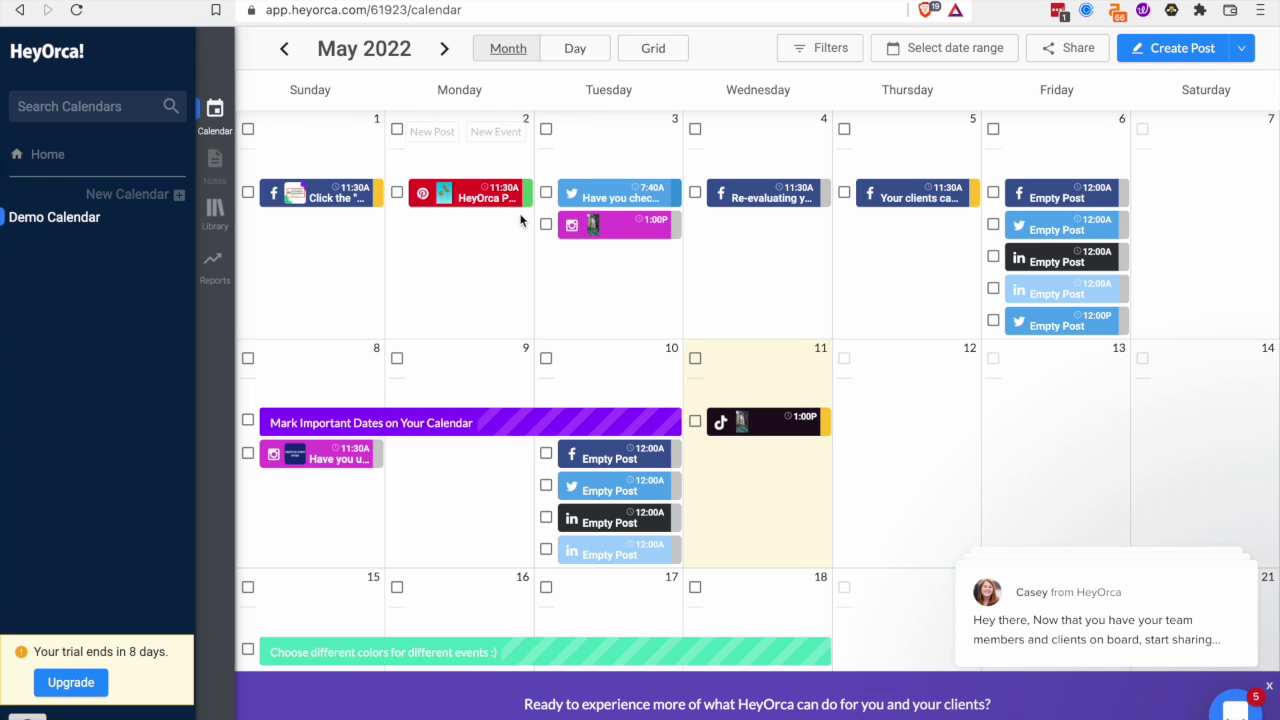
Preview and close the May 3 Twitter and Instagram posts, then go to the Library.
click(645, 195)
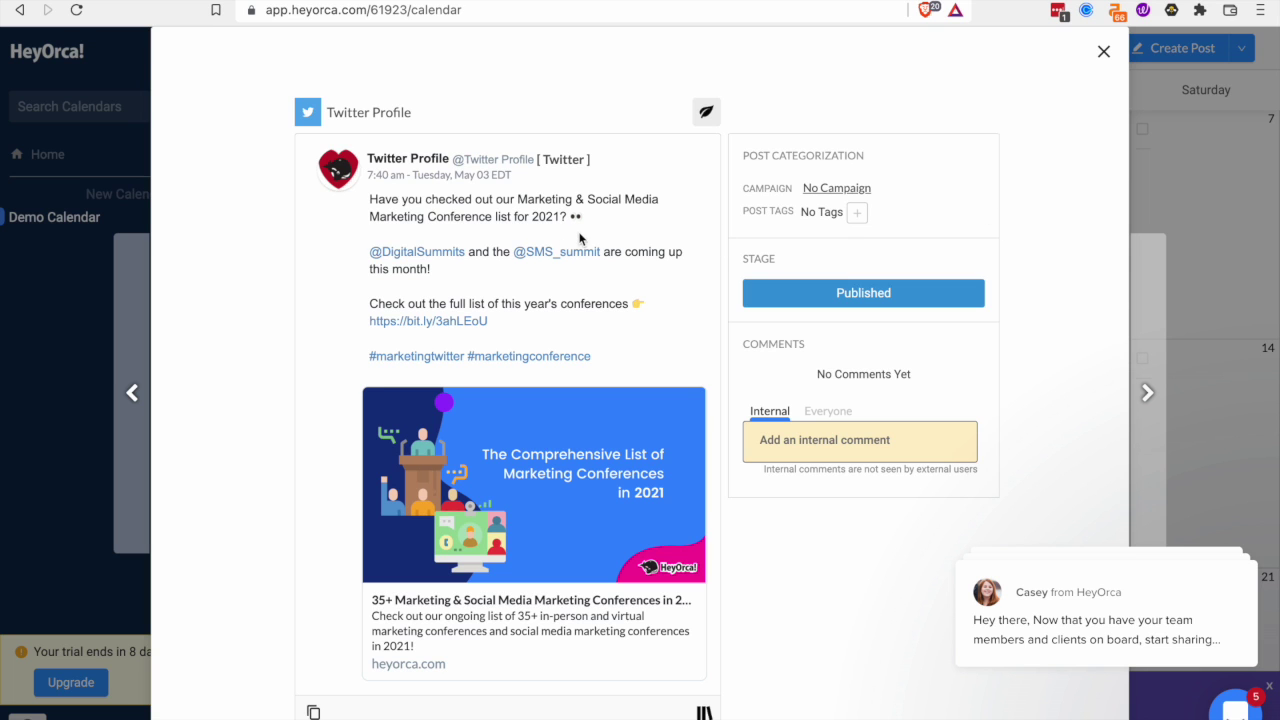
click(1103, 51)
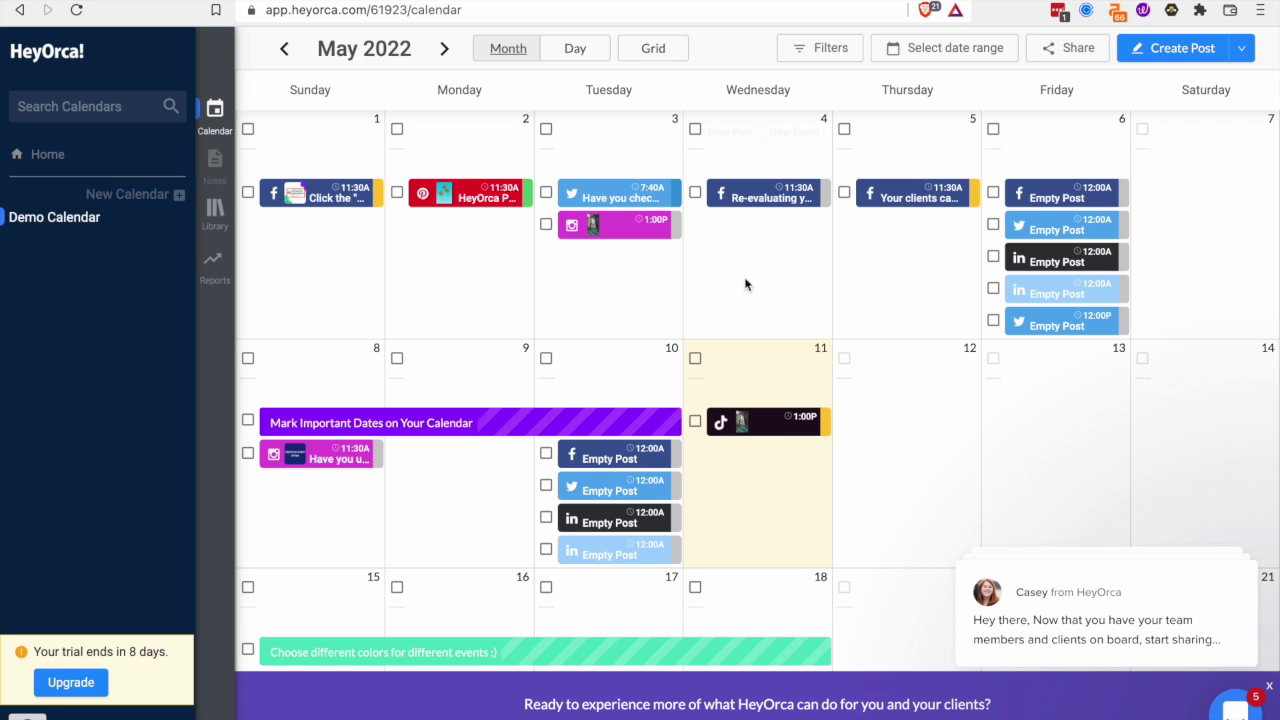
click(618, 237)
click(1107, 52)
click(215, 213)
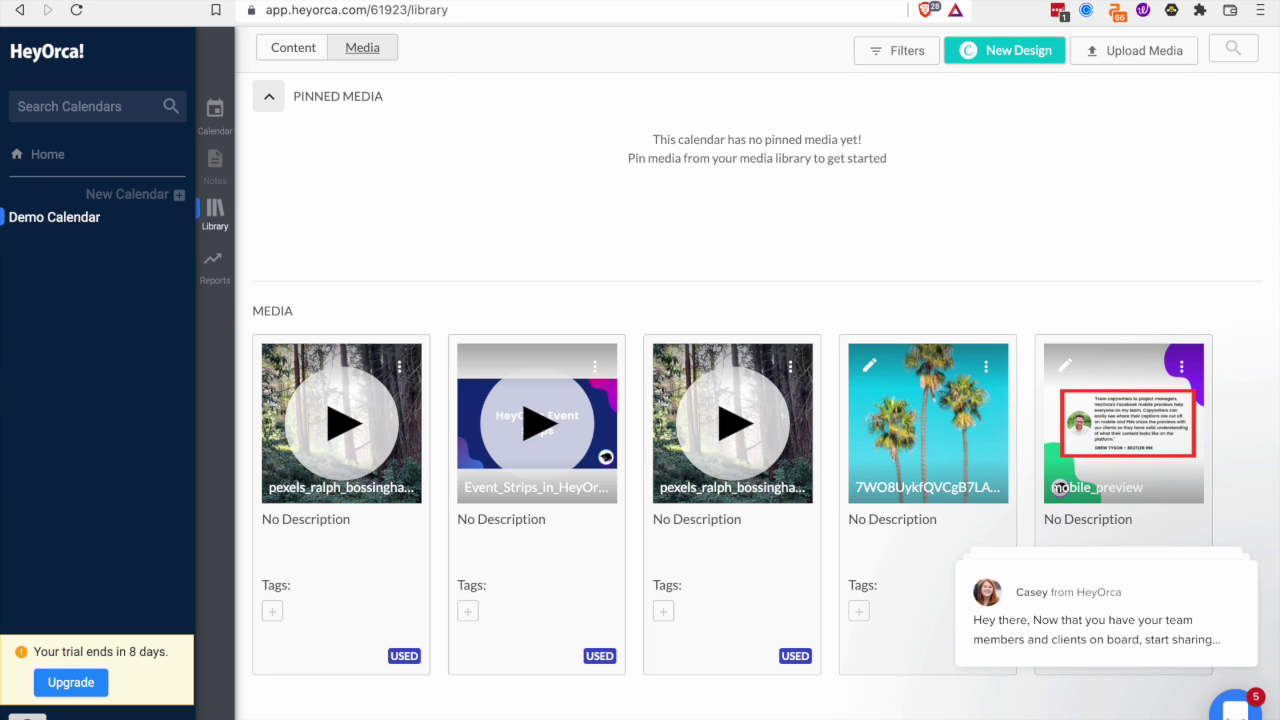
View the Content tab, return to Media, and enter 'later' to head to Later.
click(316, 54)
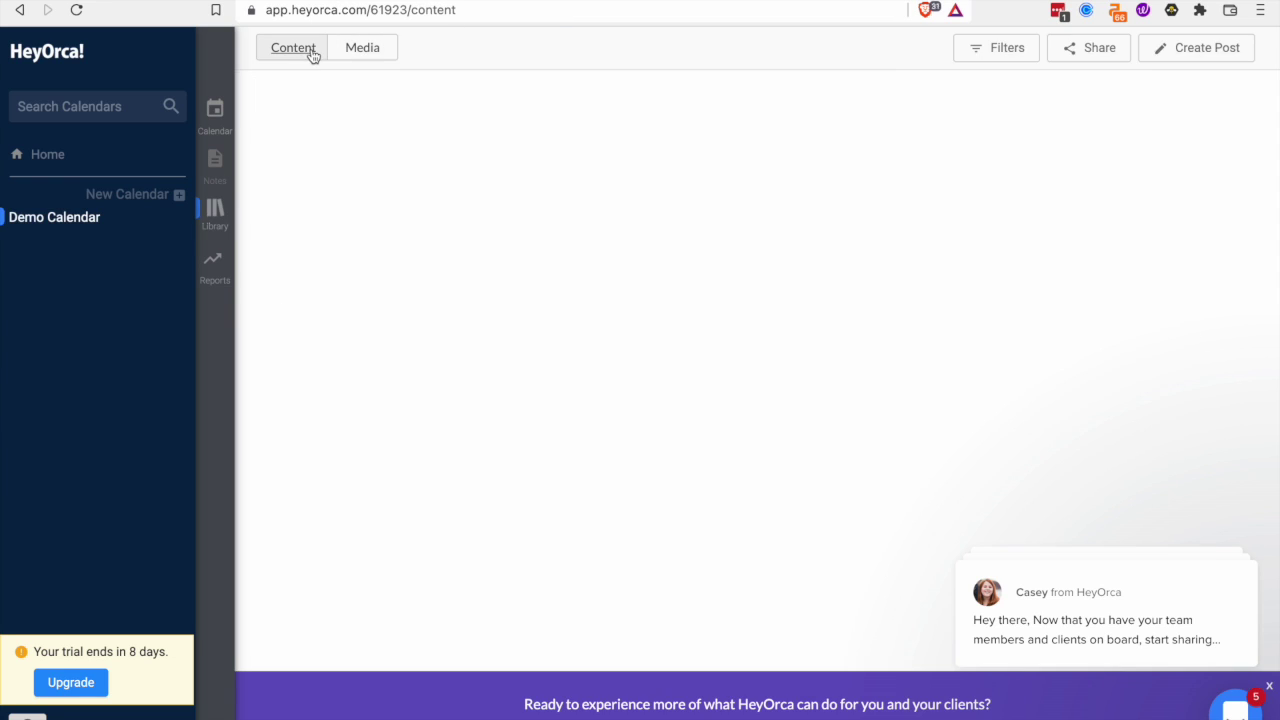
click(386, 58)
text(later)
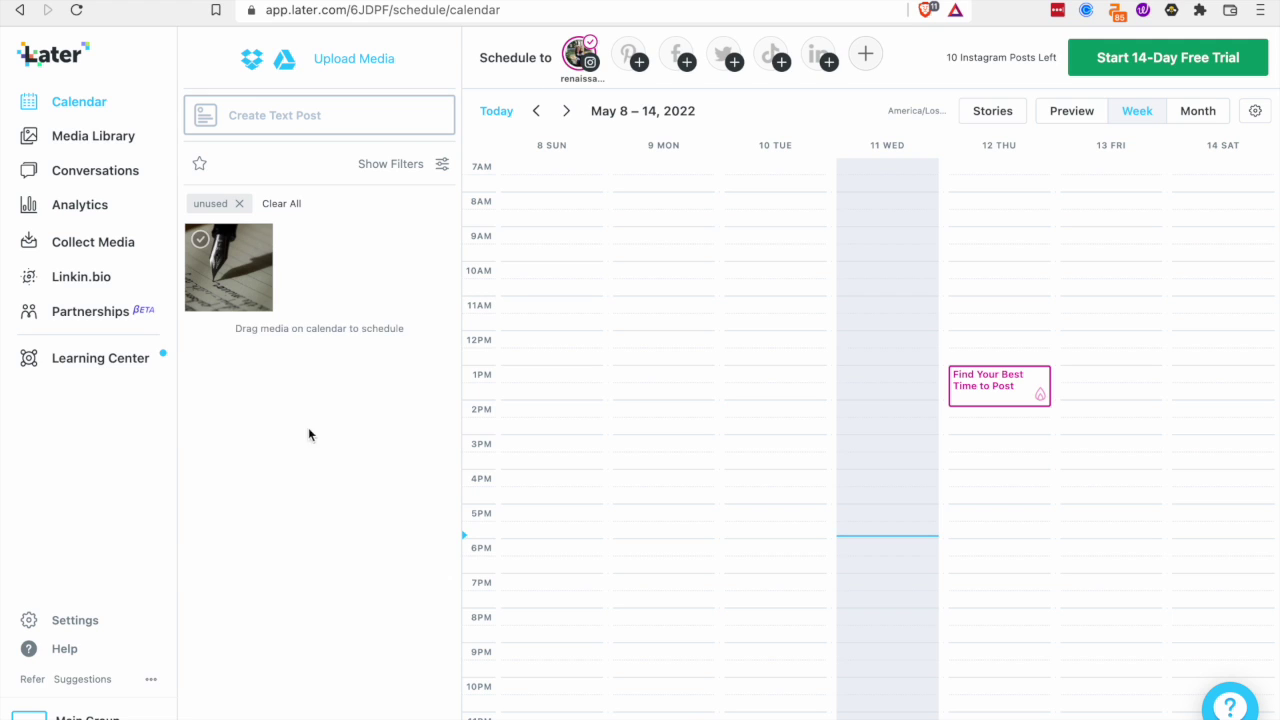
Open Later's Media Library and choose Stock Photos under Collect Media.
click(120, 151)
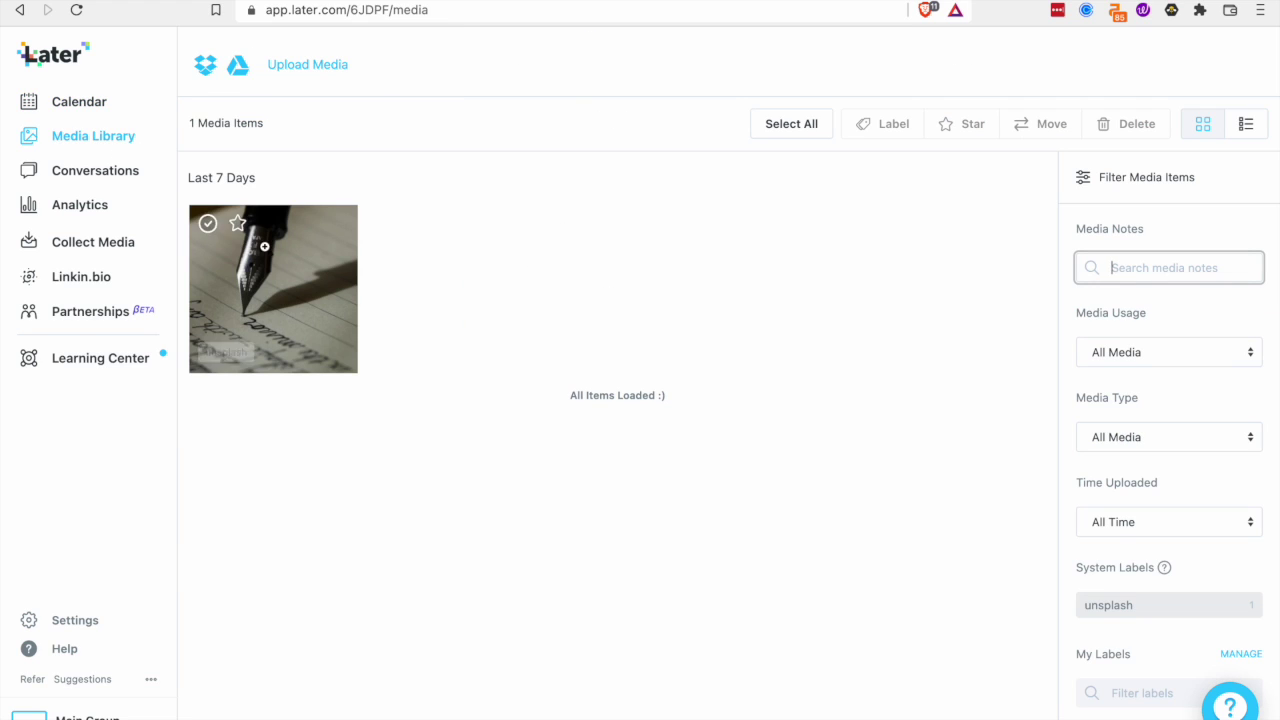
click(110, 244)
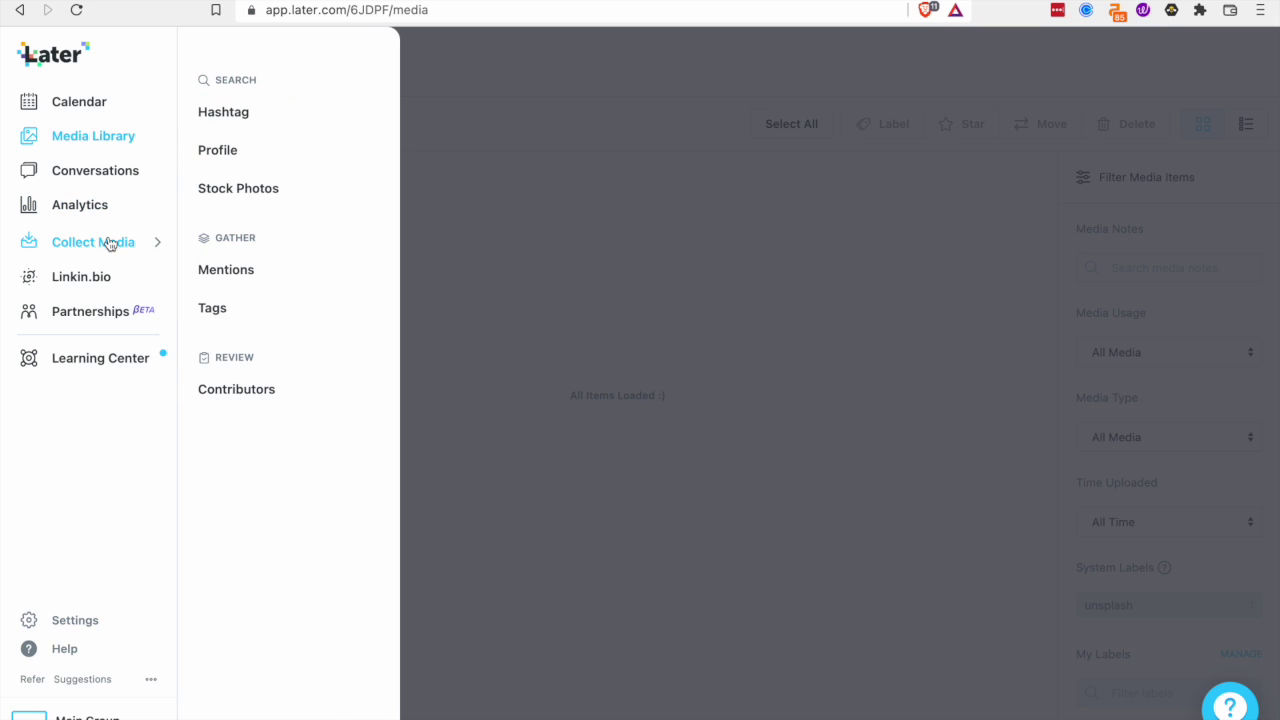
click(262, 190)
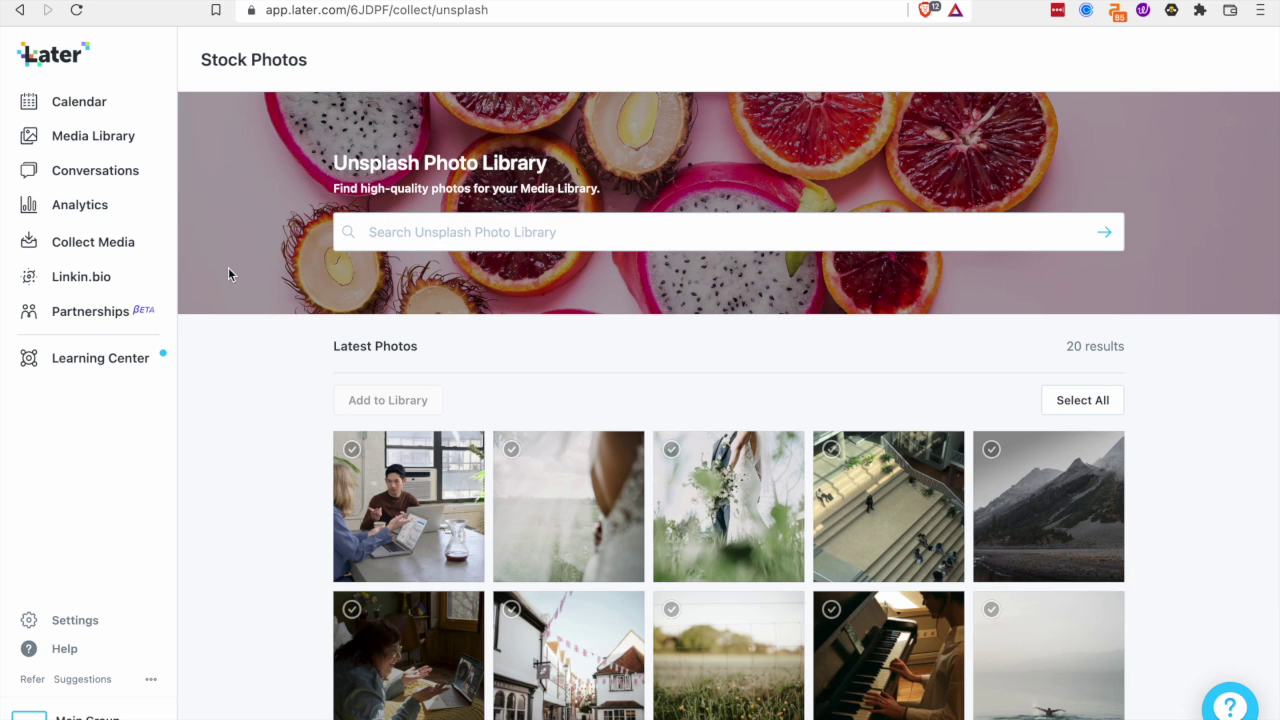
Reopen the Collect Media options, then return to the week Calendar.
click(121, 250)
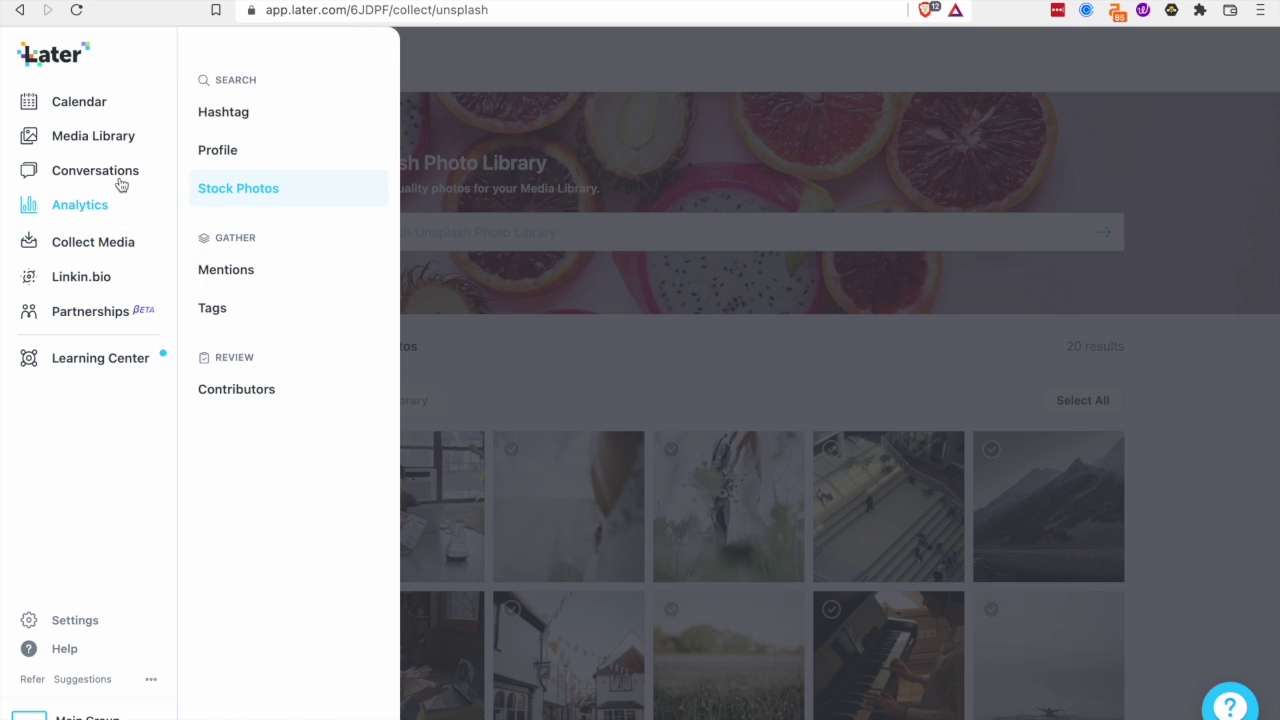
click(115, 106)
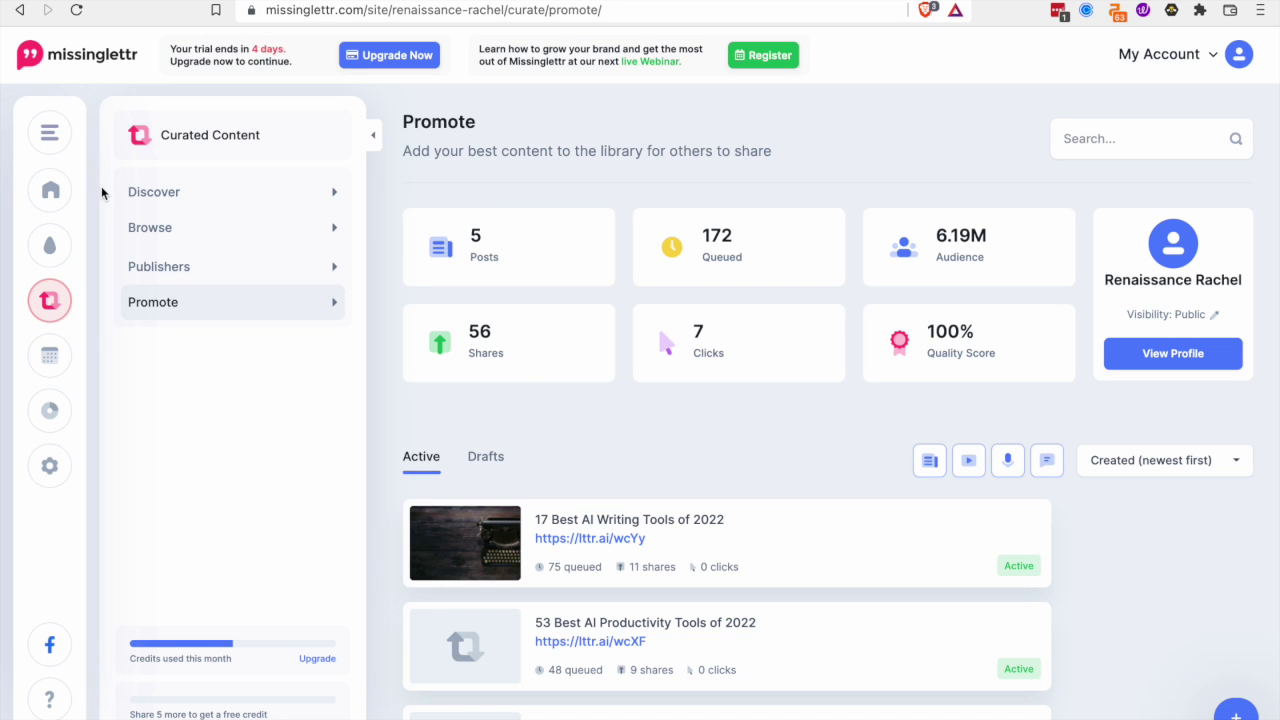
Sort Drip Campaign drafts by 'Created (oldest first)' and begin setting up Fantastic Beasts.
mouse_move(71, 214)
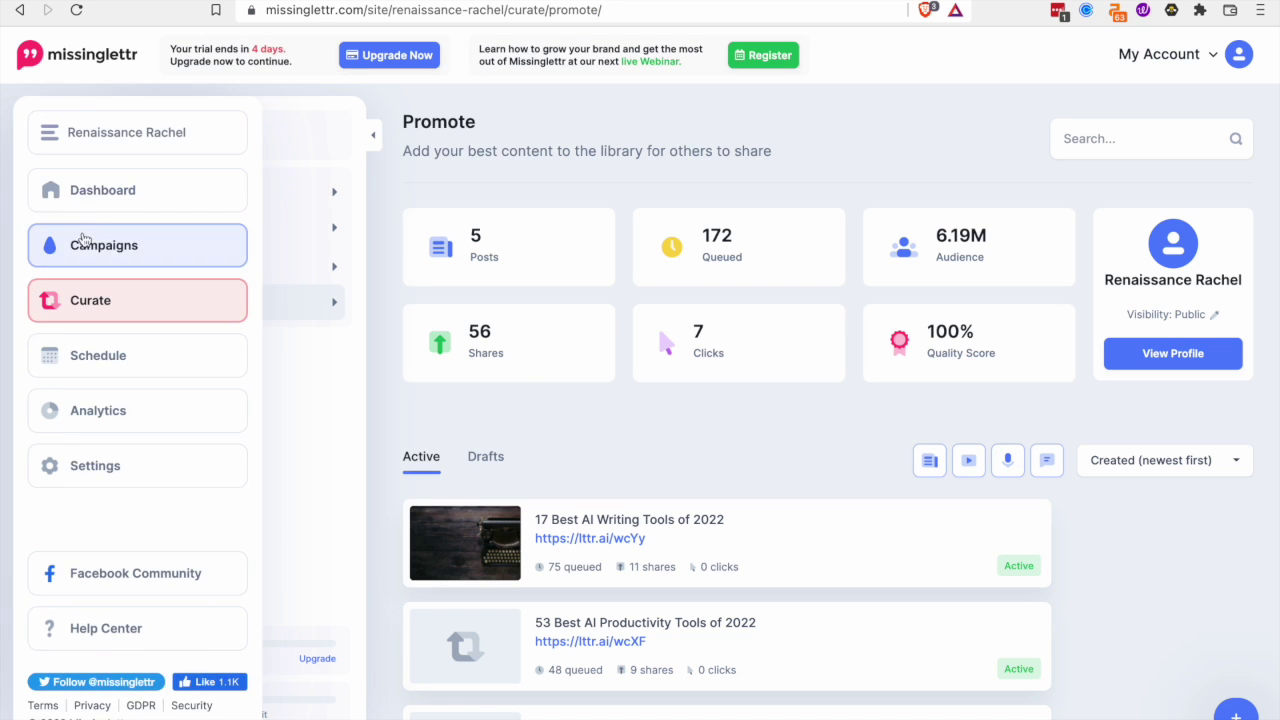
click(84, 243)
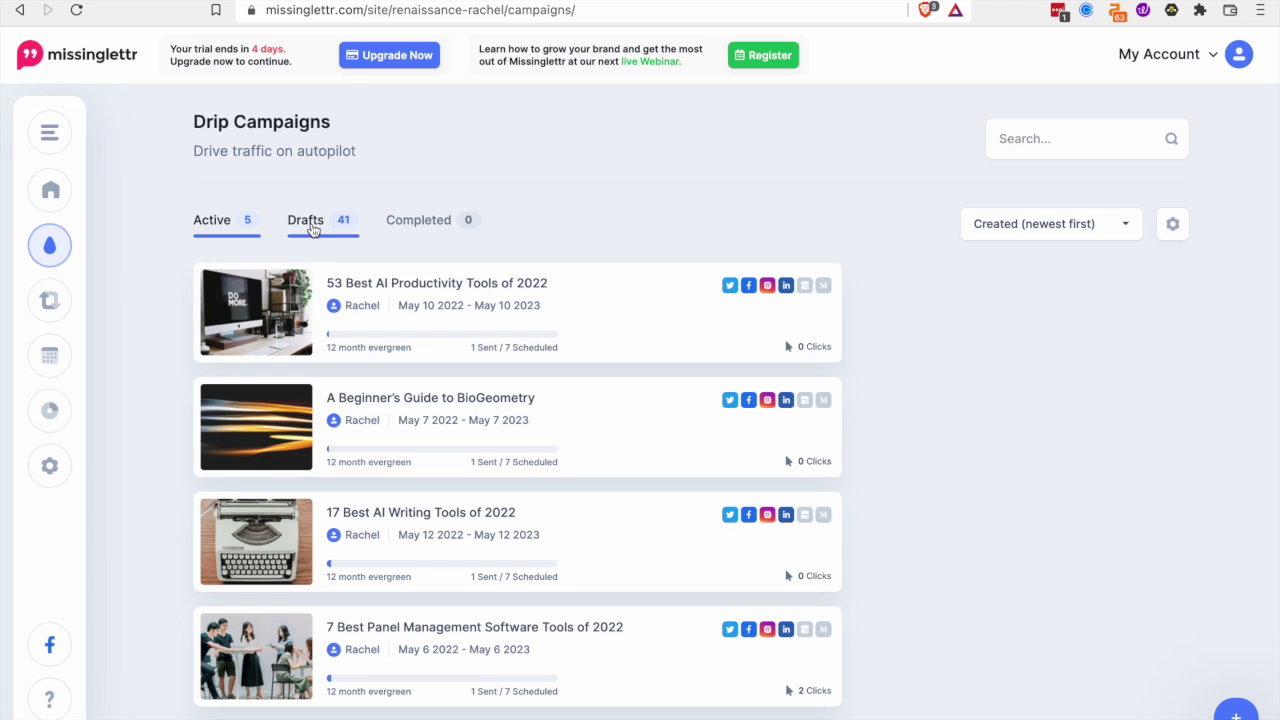
click(312, 229)
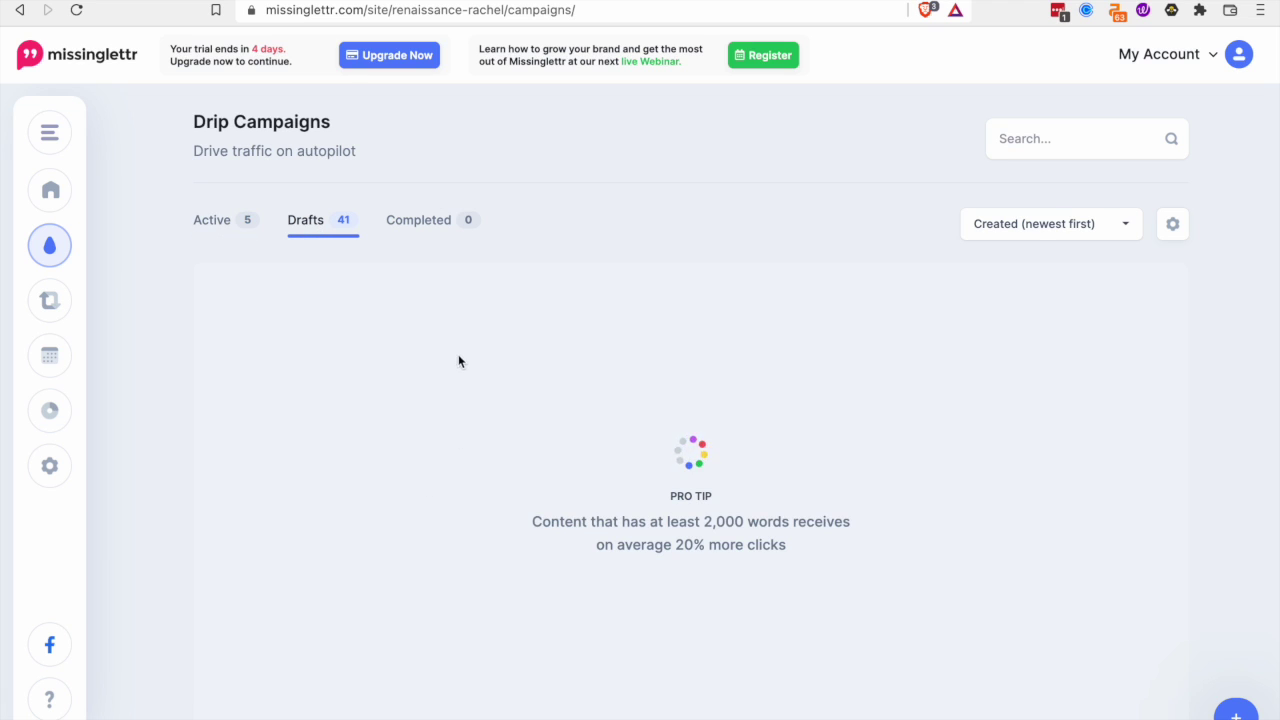
click(1000, 225)
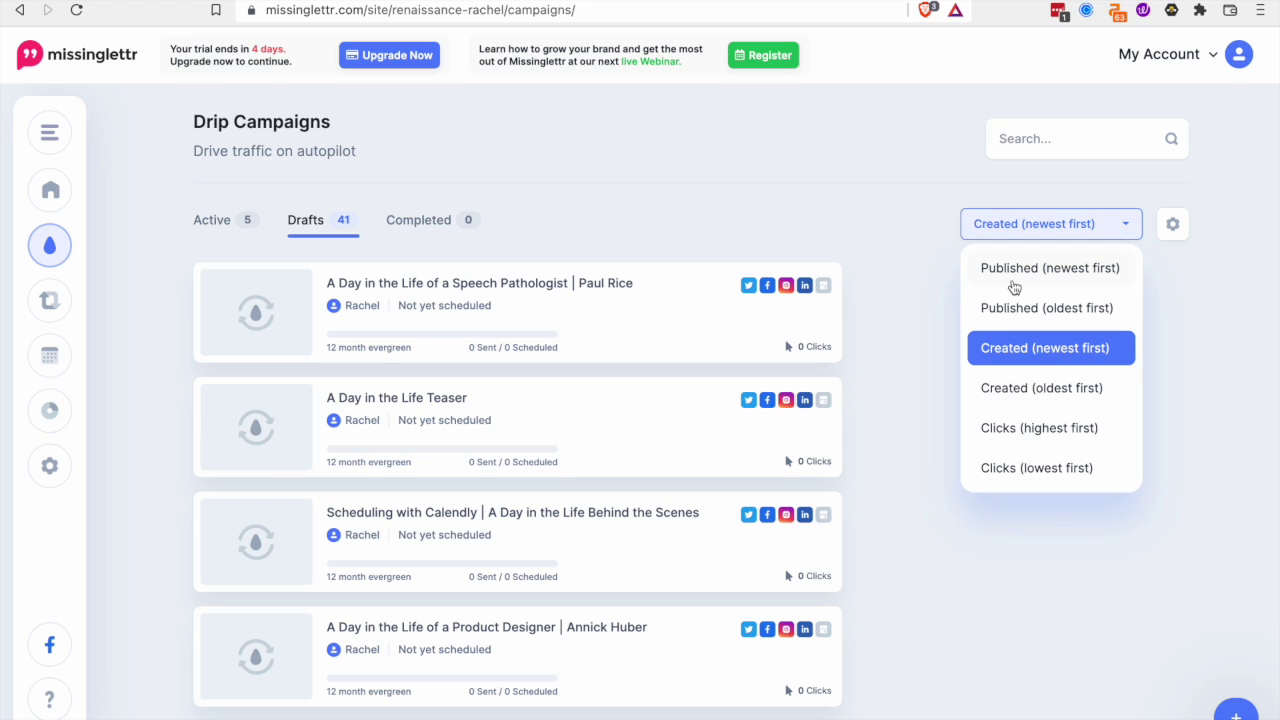
click(1013, 402)
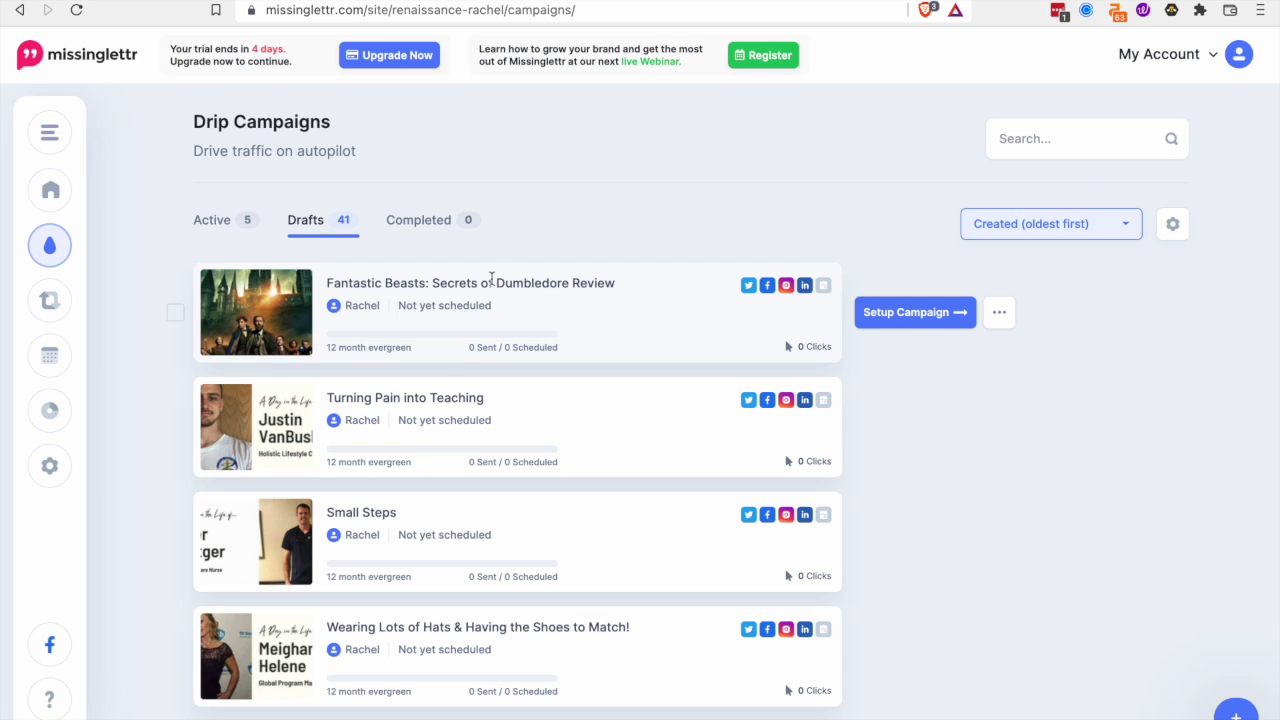
click(962, 322)
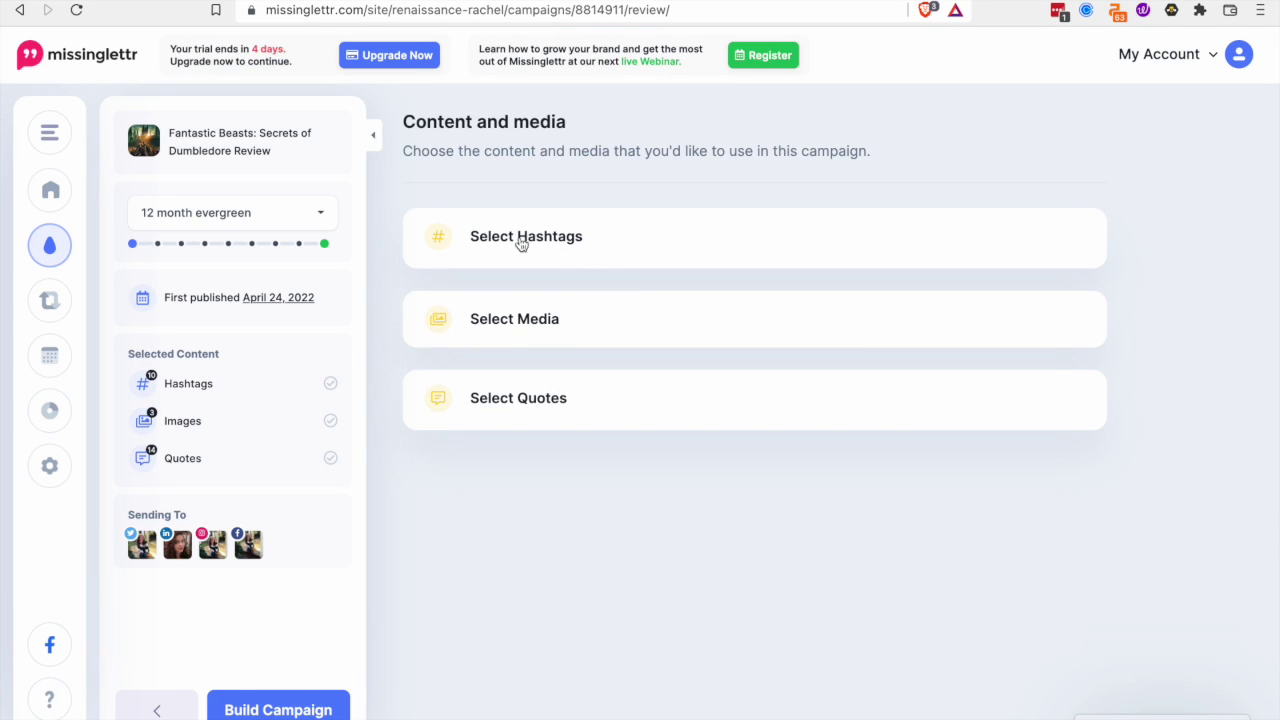
Review the Fantastic Beasts campaign's hashtags, images and quotes, then build the campaign.
click(521, 238)
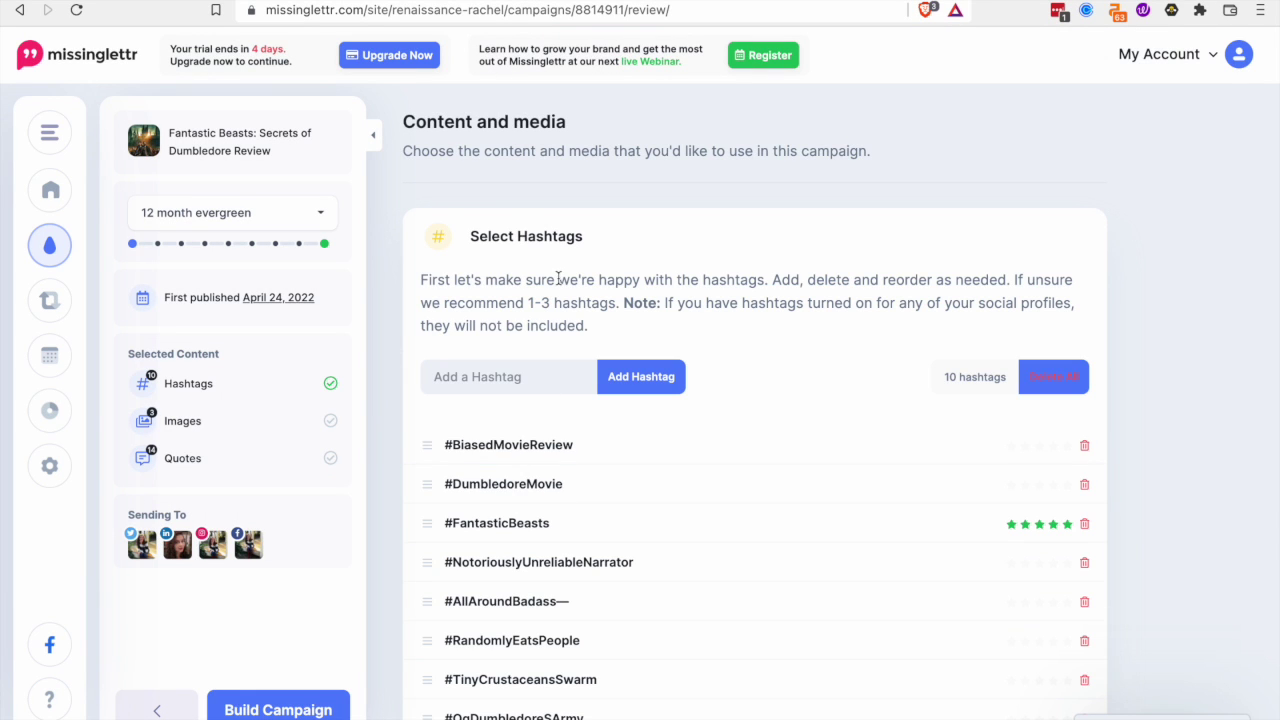
scroll(558, 279, down, 3)
click(527, 646)
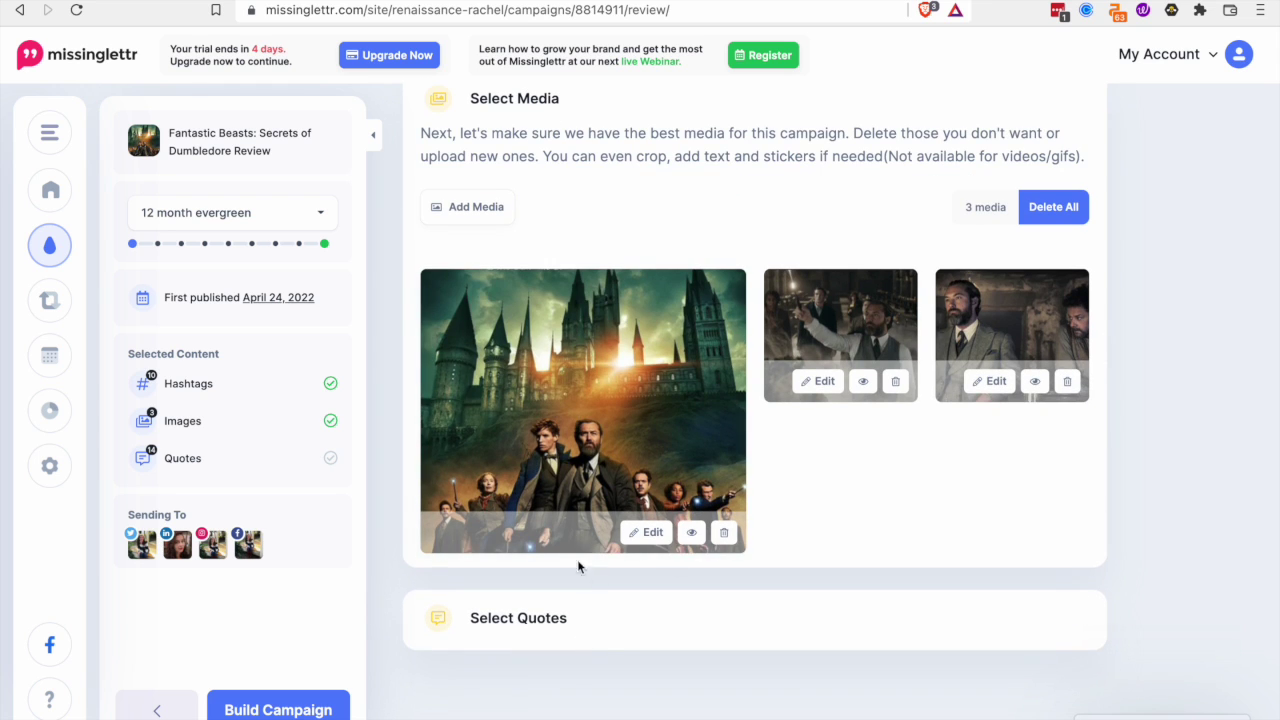
click(586, 636)
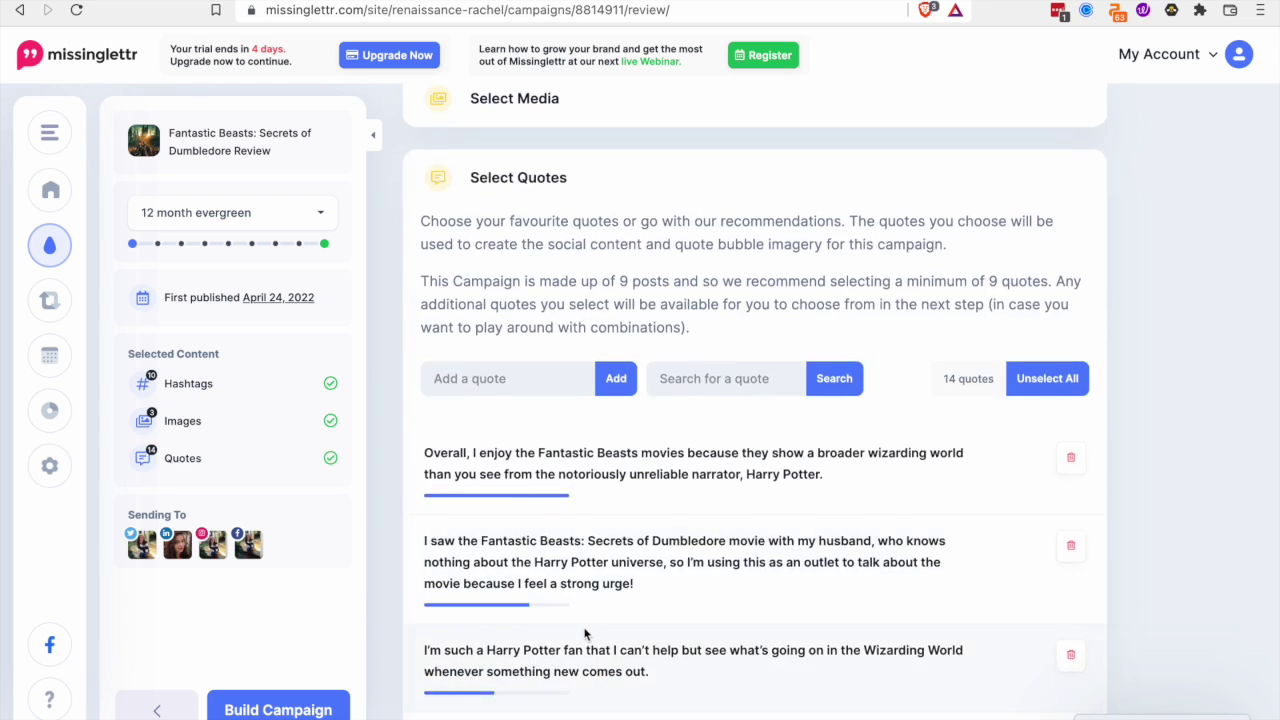
scroll(598, 450, down, 2)
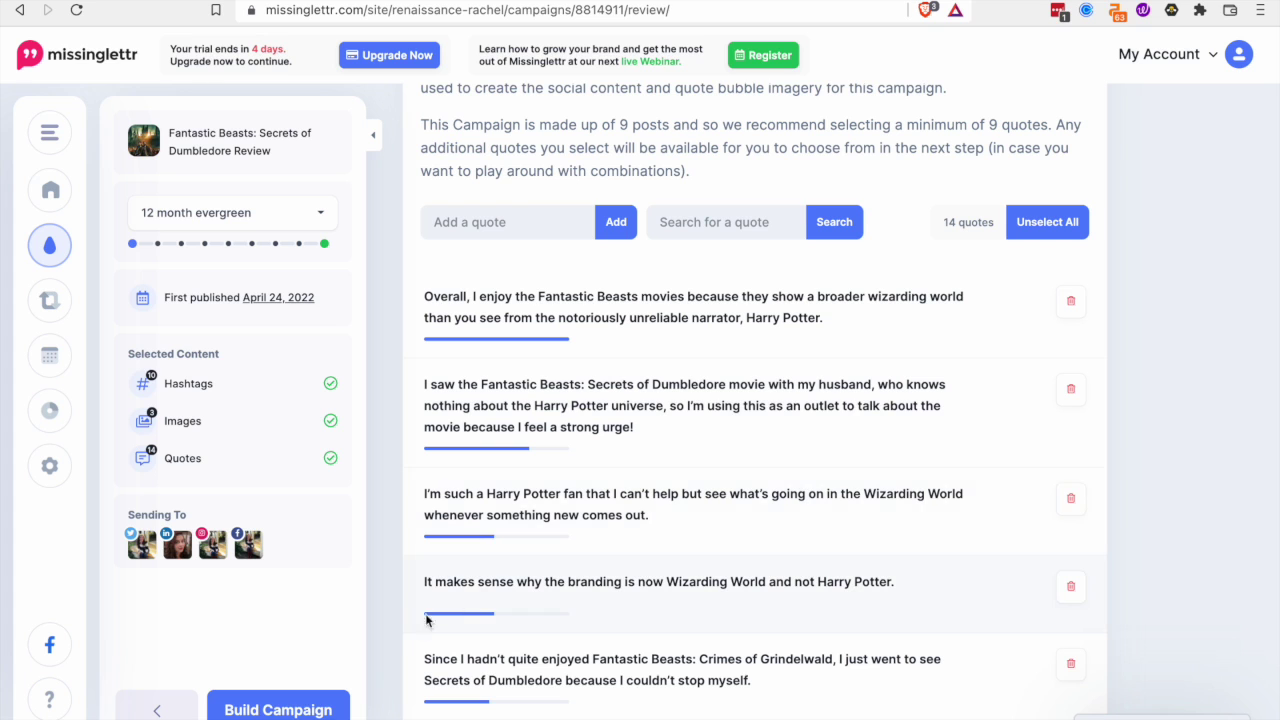
click(278, 710)
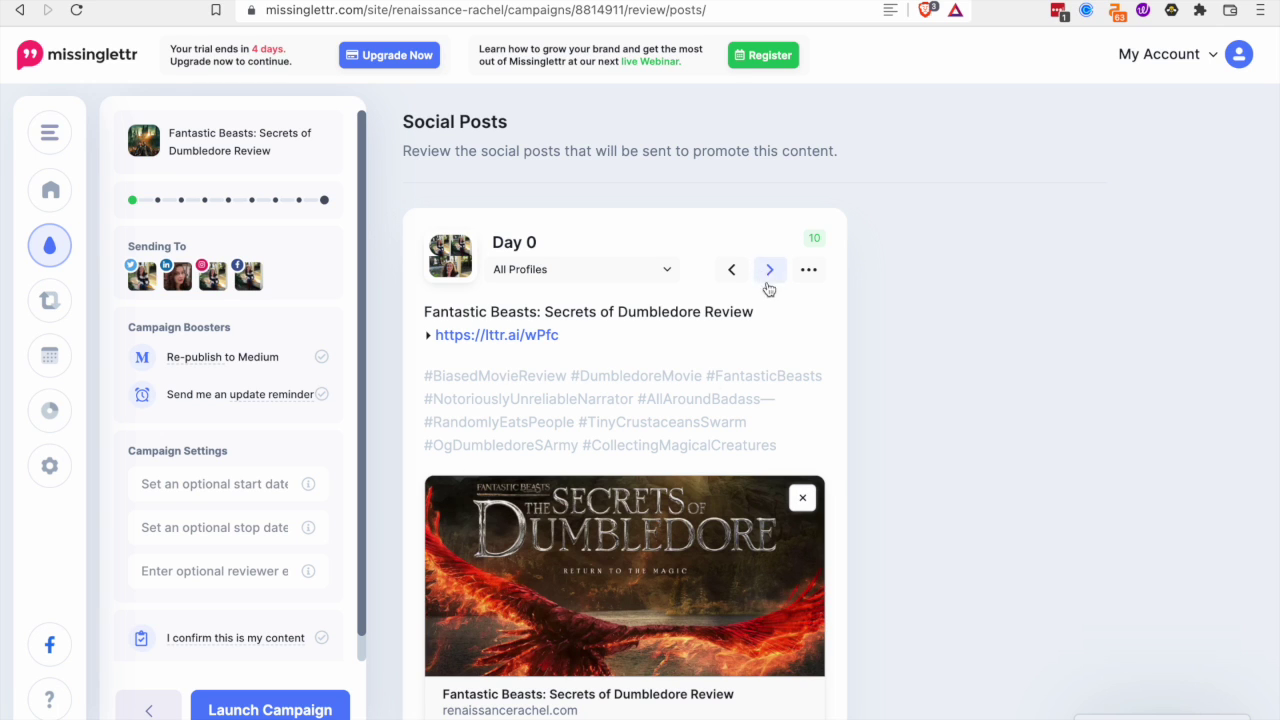
Advance to the next generated social post in the review.
scroll(694, 414, down, 1)
click(769, 218)
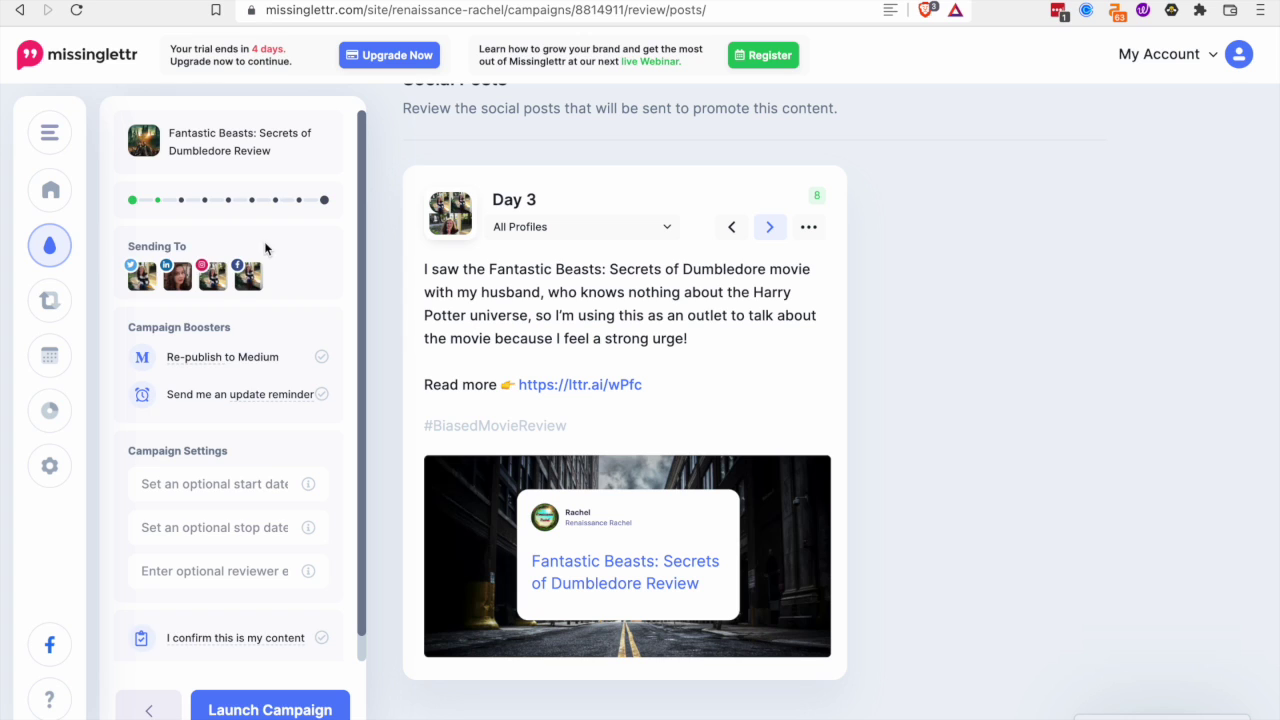
mouse_move(47, 312)
scroll(339, 239, up, 1)
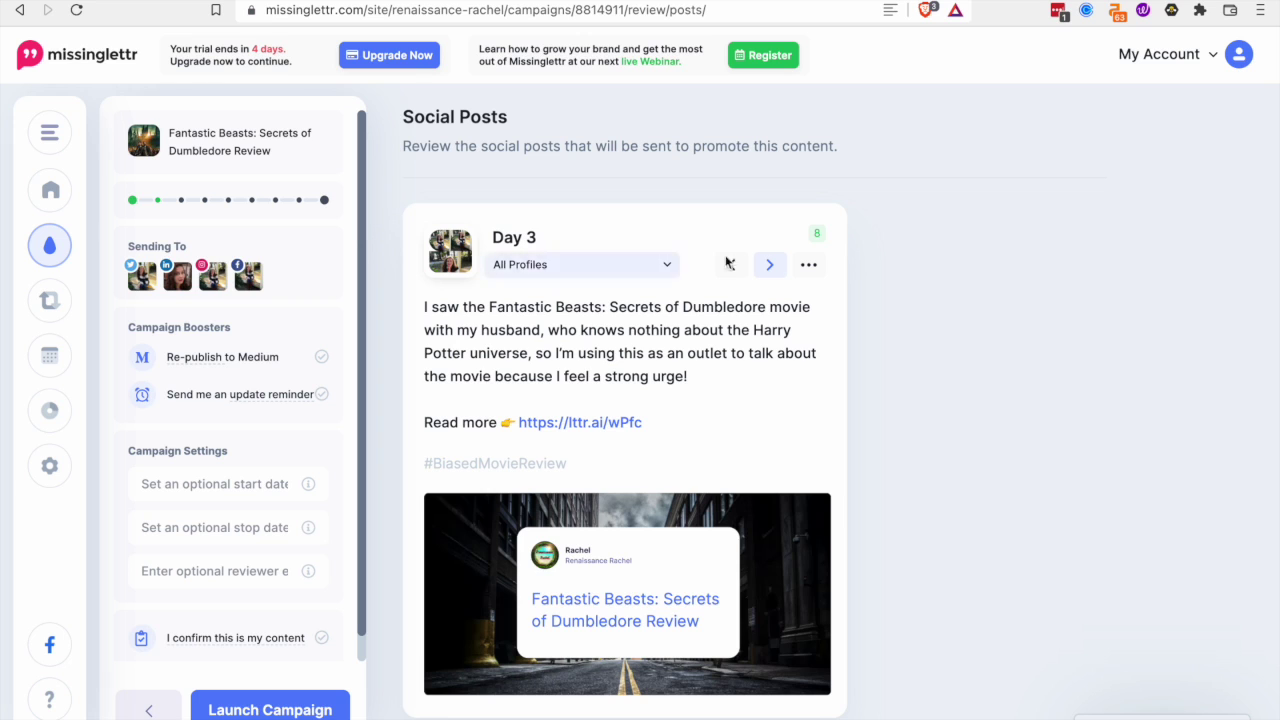
Step back one post, then cycle through every day to Day 365 and around to Day 0.
click(733, 264)
click(770, 265)
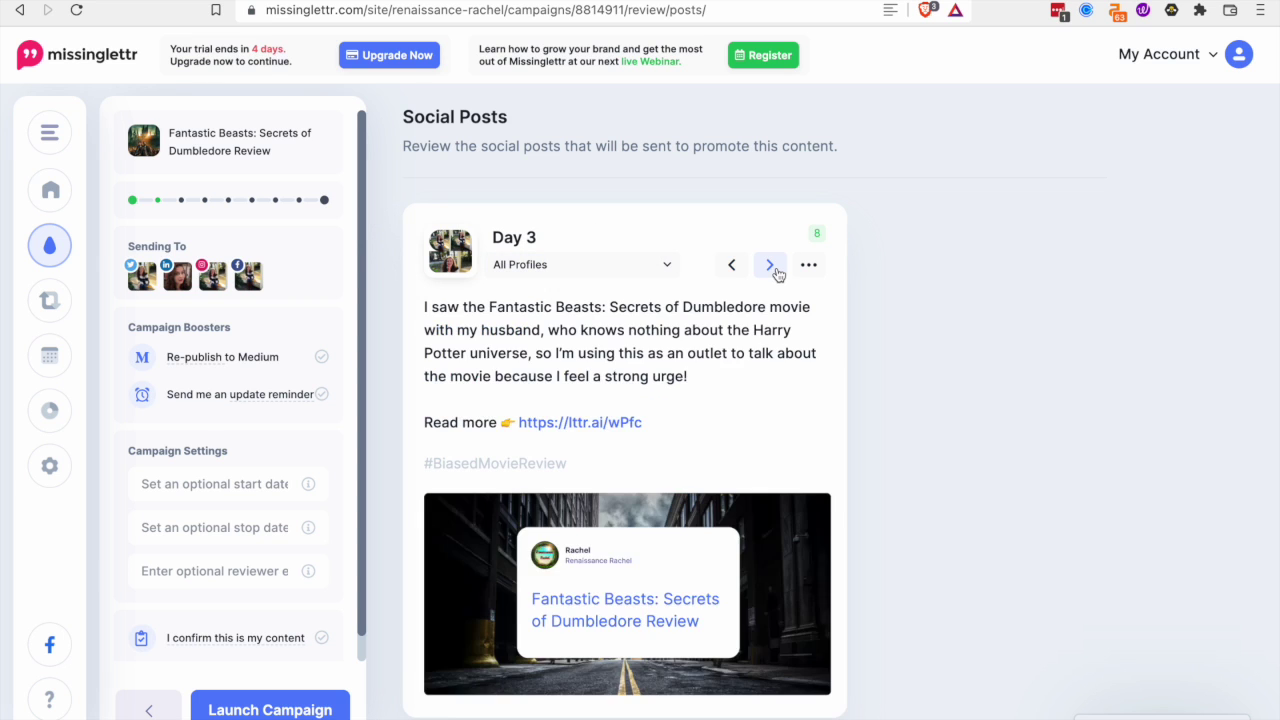
click(772, 266)
click(771, 266)
click(771, 266)
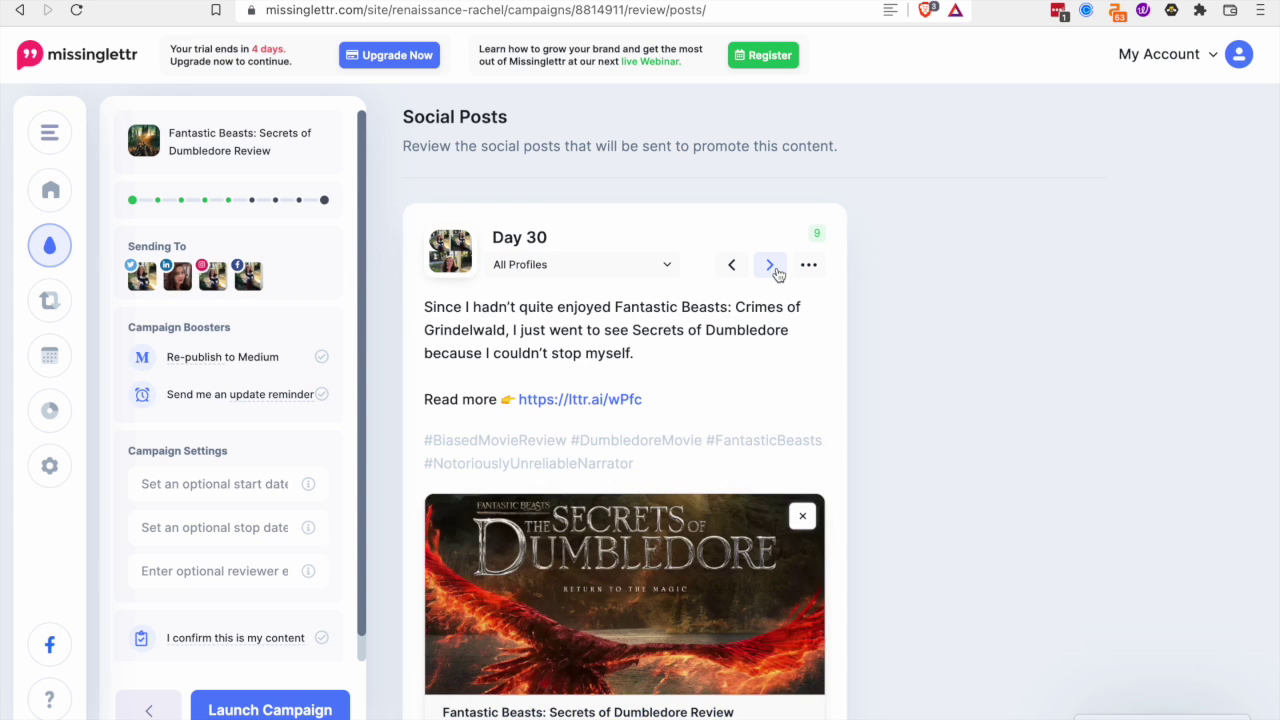
click(771, 266)
click(773, 270)
click(773, 270)
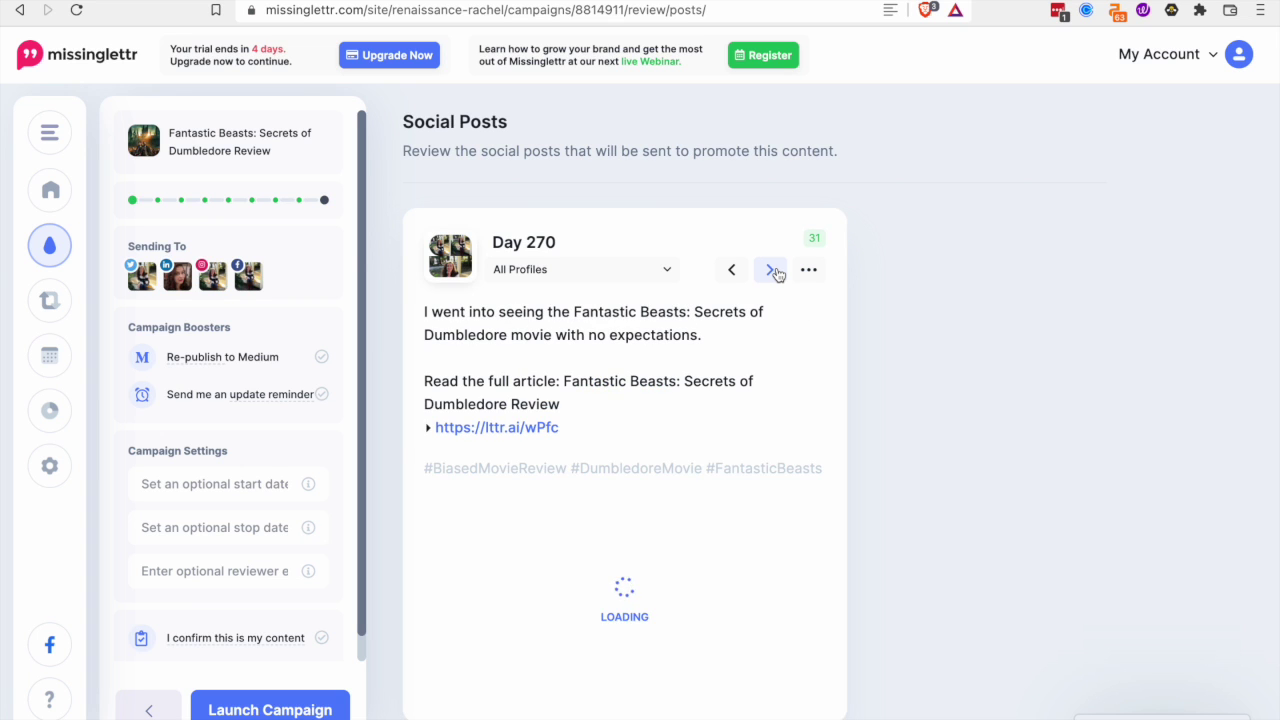
click(773, 270)
click(773, 270)
mouse_move(84, 213)
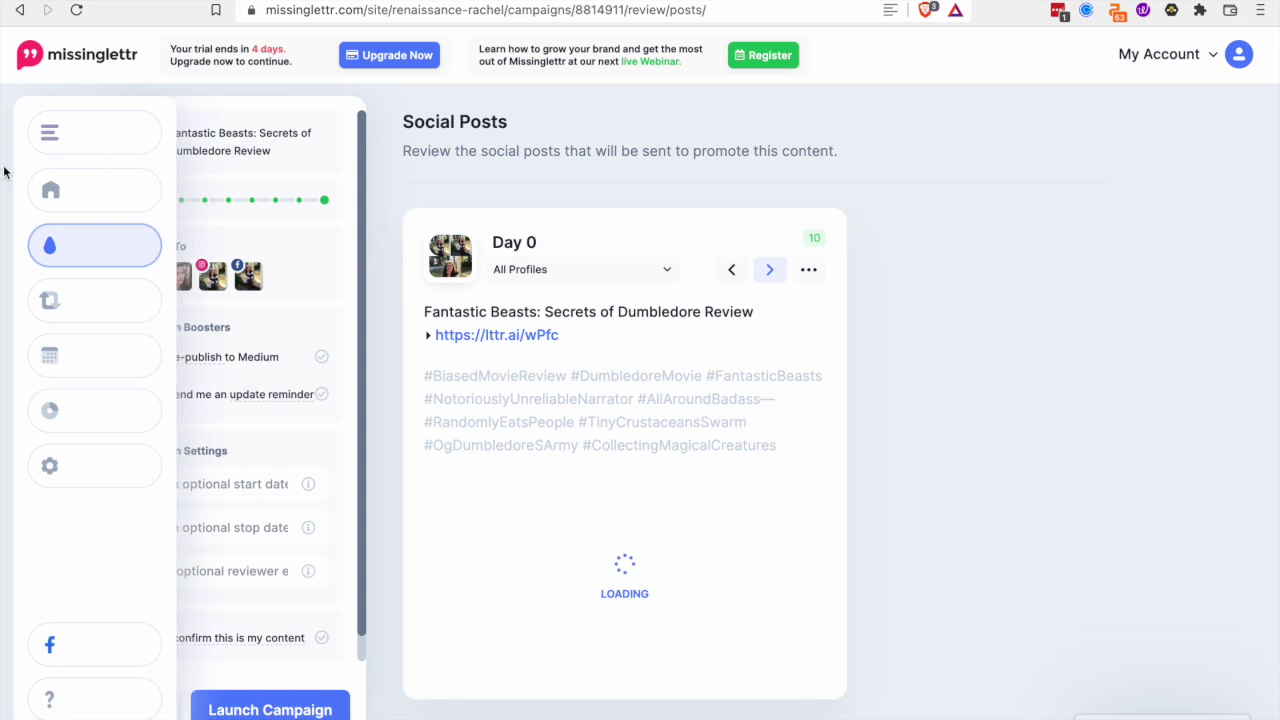
Open the Schedule calendar, advance to May 16 – May 23, 2022, then go to Analytics.
click(127, 345)
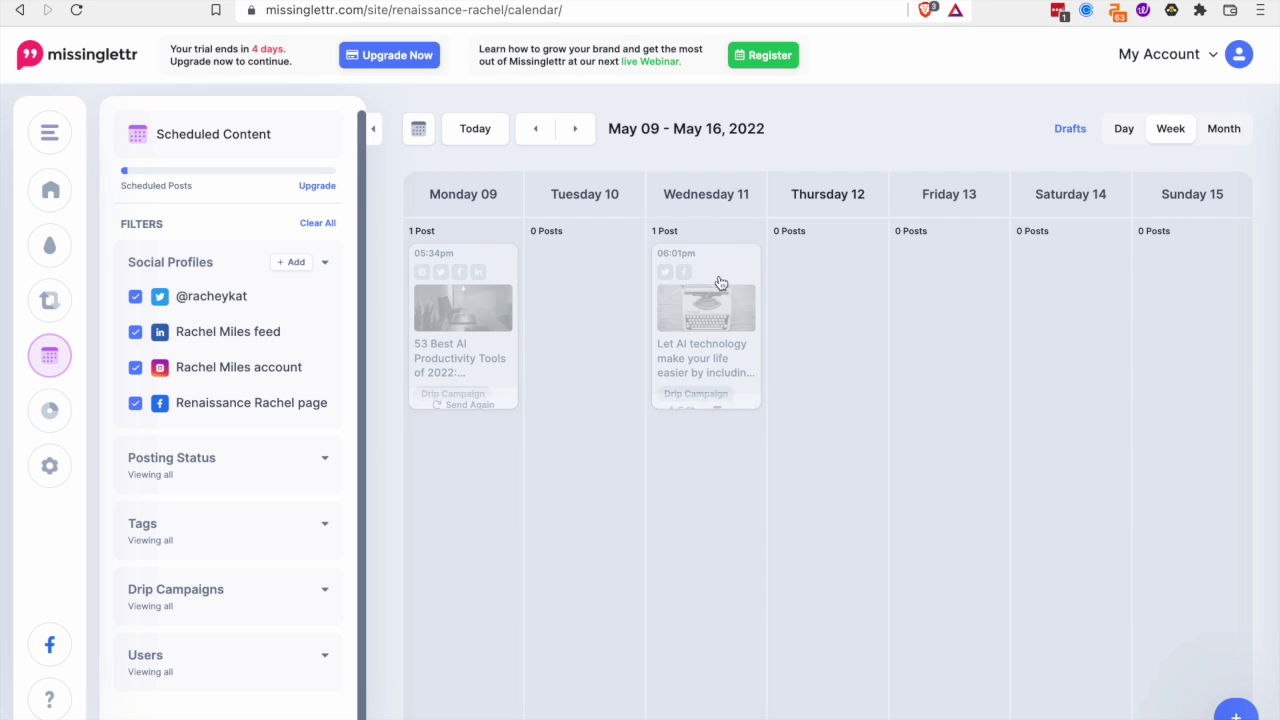
click(577, 128)
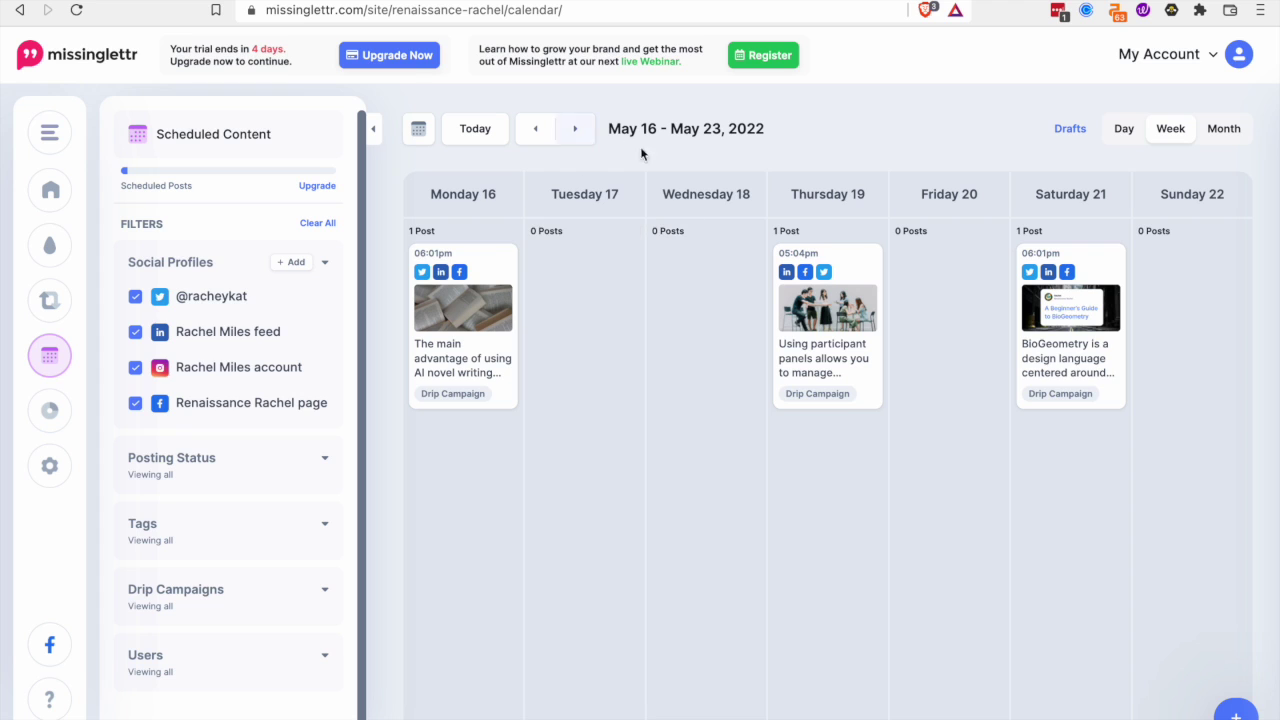
mouse_move(687, 279)
mouse_move(410, 288)
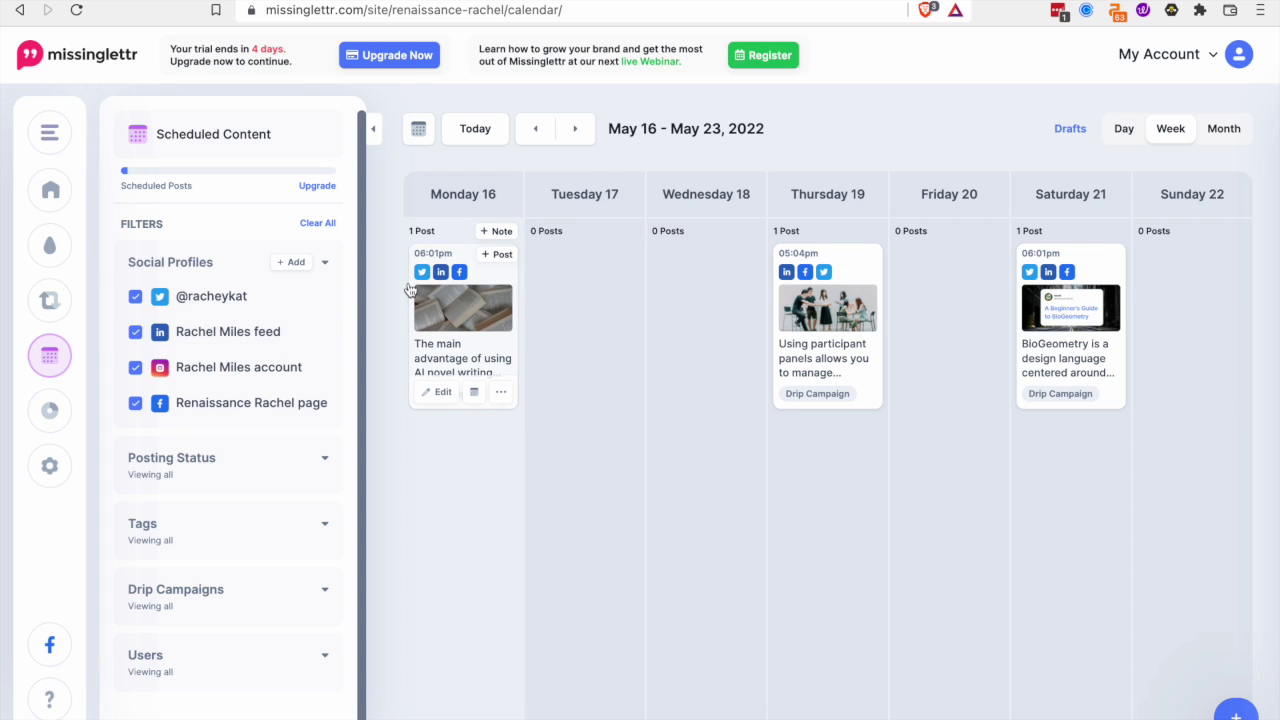
mouse_move(71, 411)
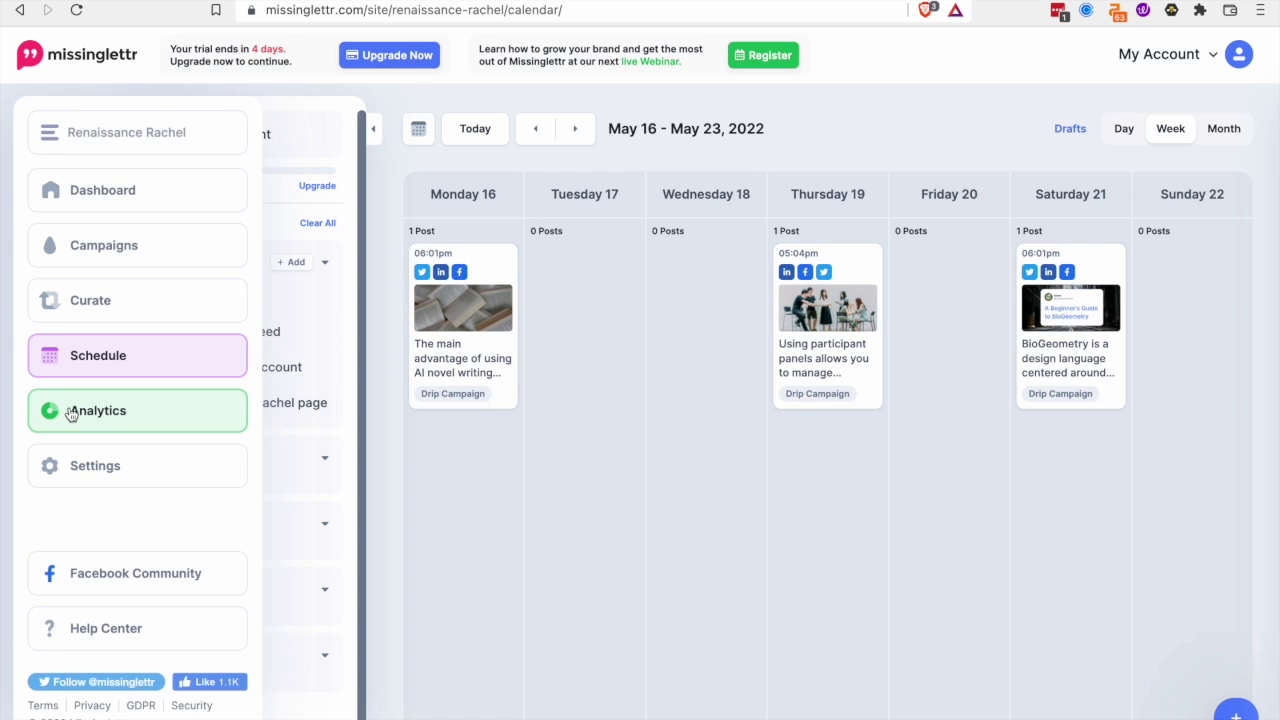
click(157, 419)
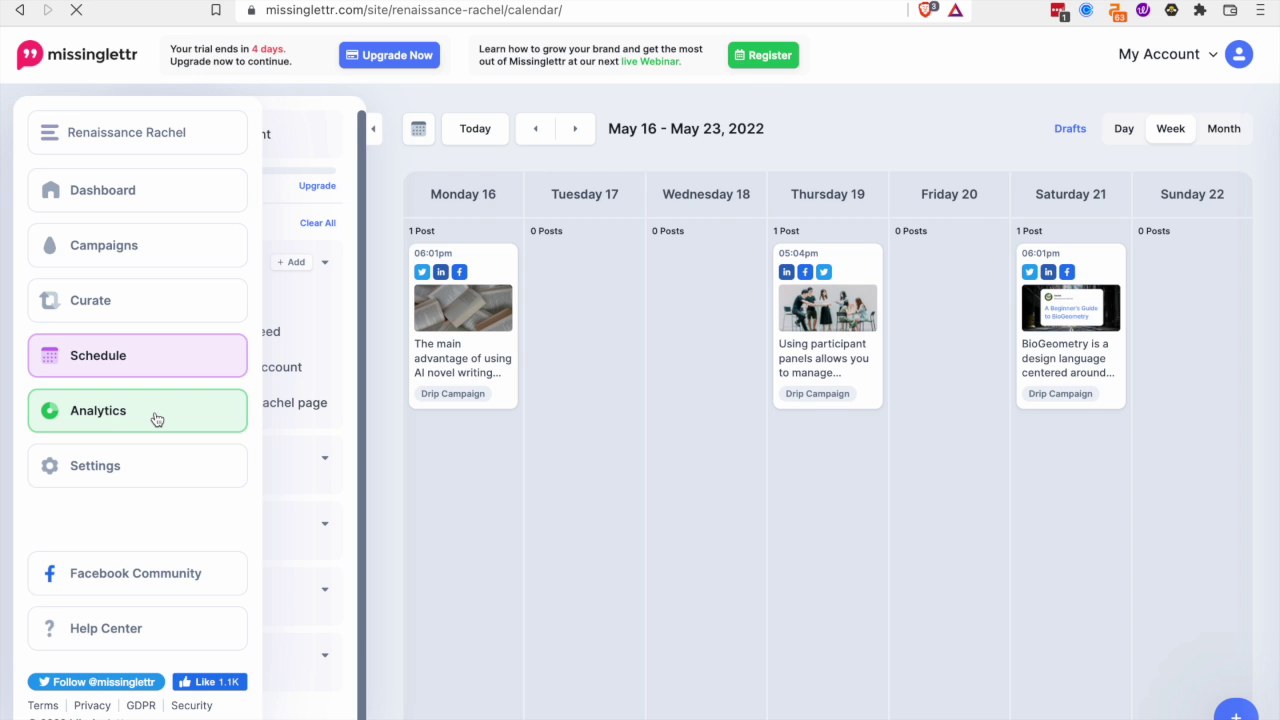
View Missinglettr's curated Discover articles, then bring up Tailwind's Home dashboard.
click(146, 296)
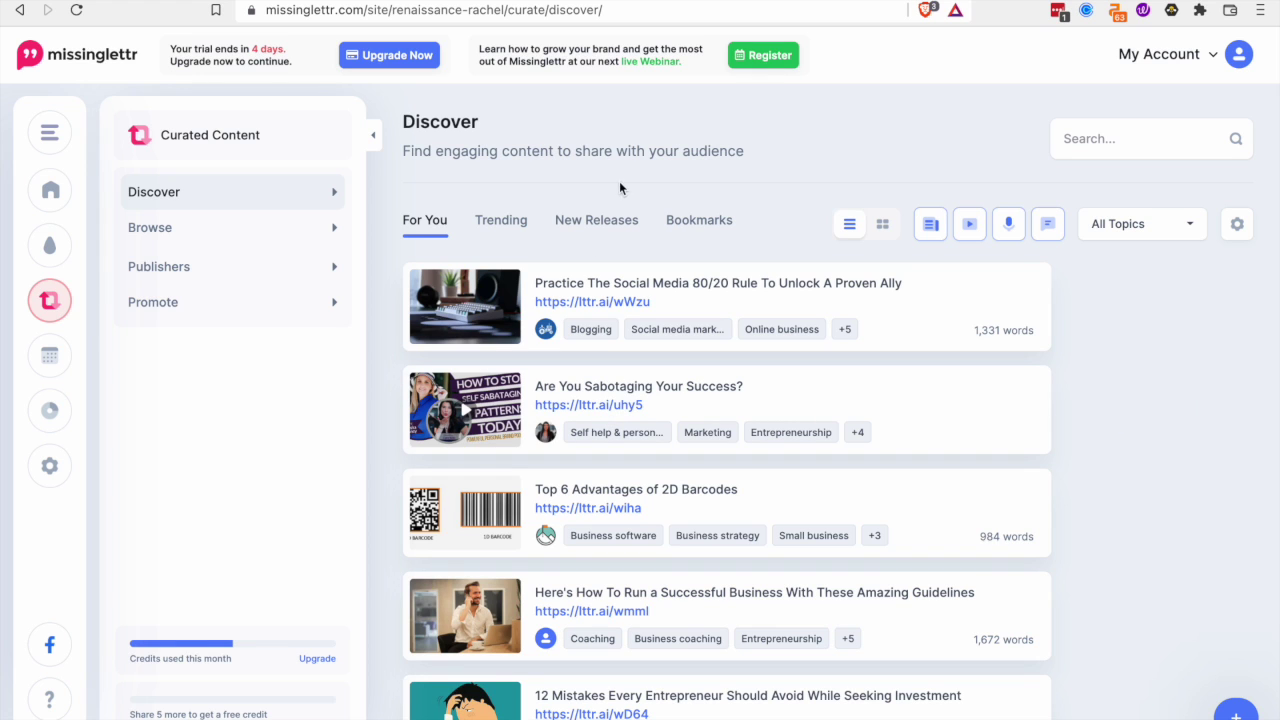
click(775, 2)
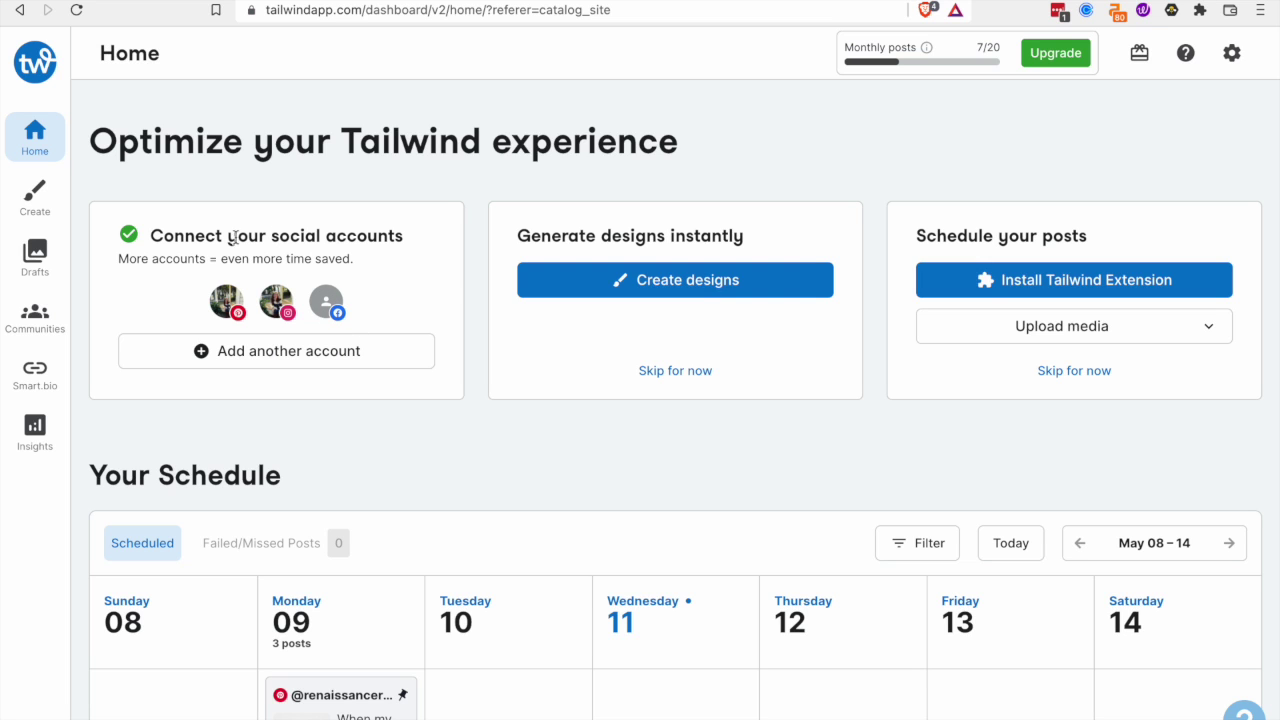
scroll(186, 435, down, 8)
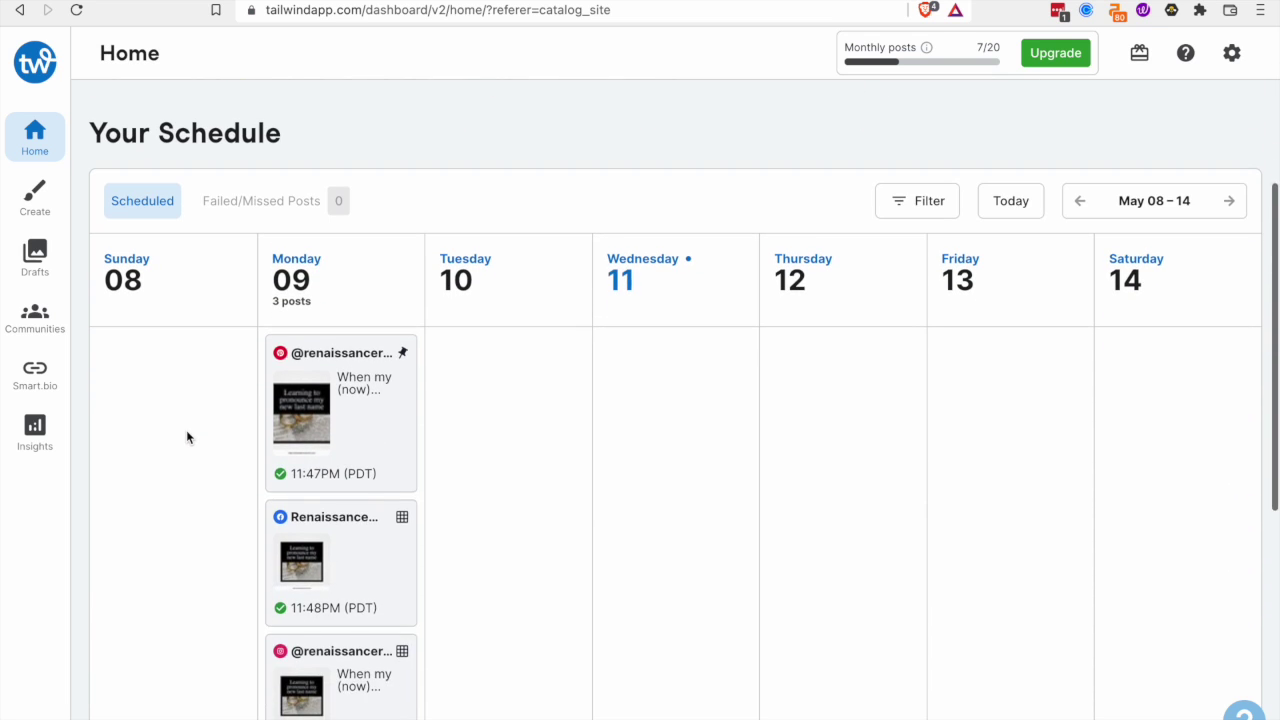
scroll(186, 437, up, 3)
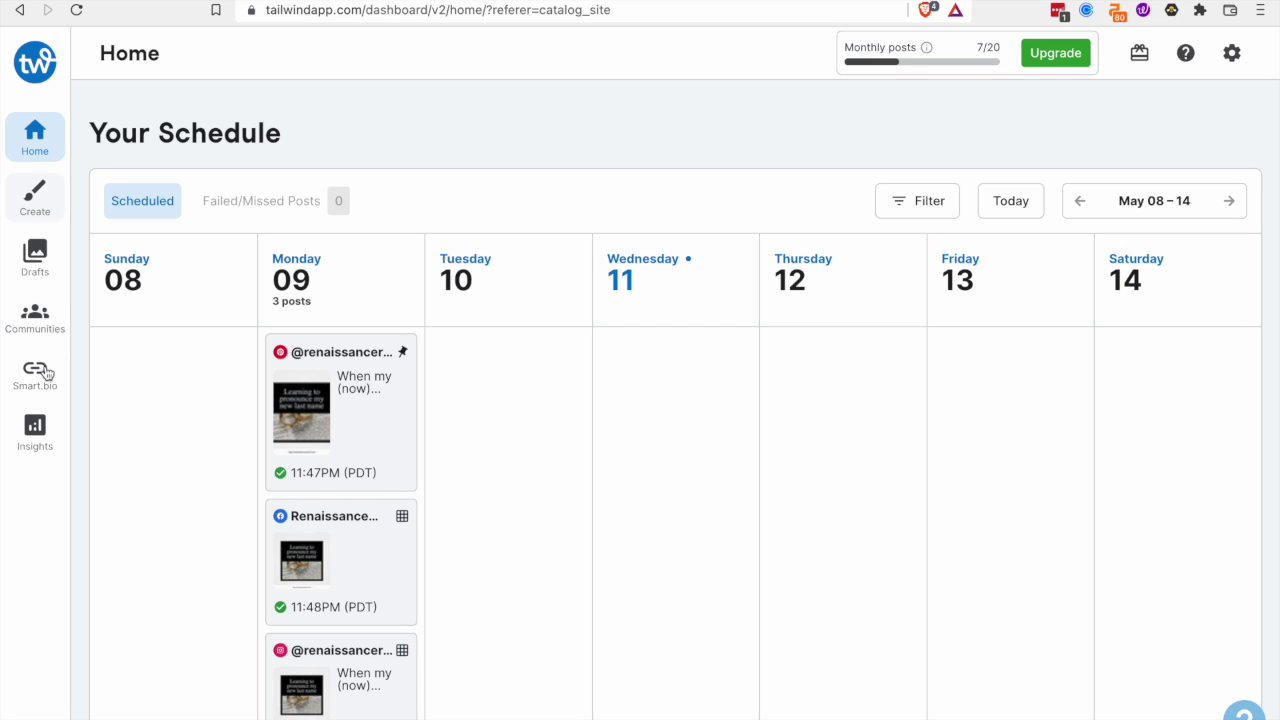
click(47, 205)
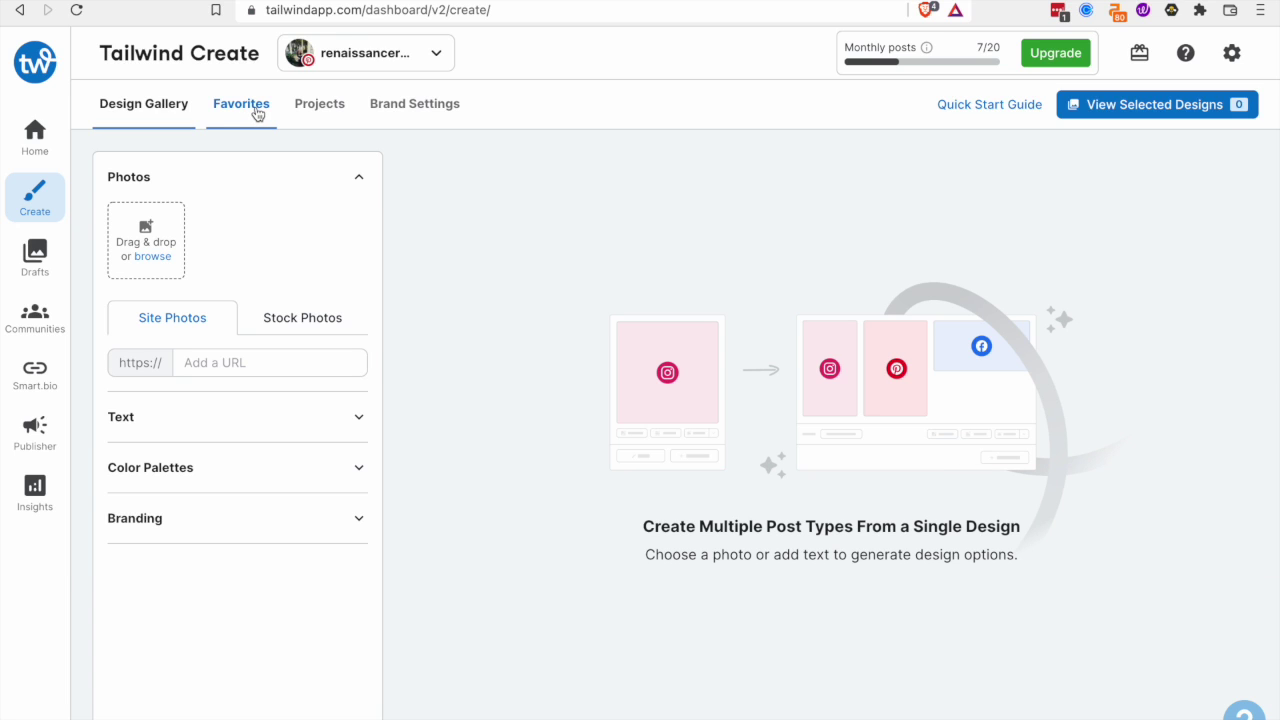
Open the '17 Best AI Writing Tools' project from Tailwind's Projects list to see its typewriter pins.
click(257, 115)
click(322, 114)
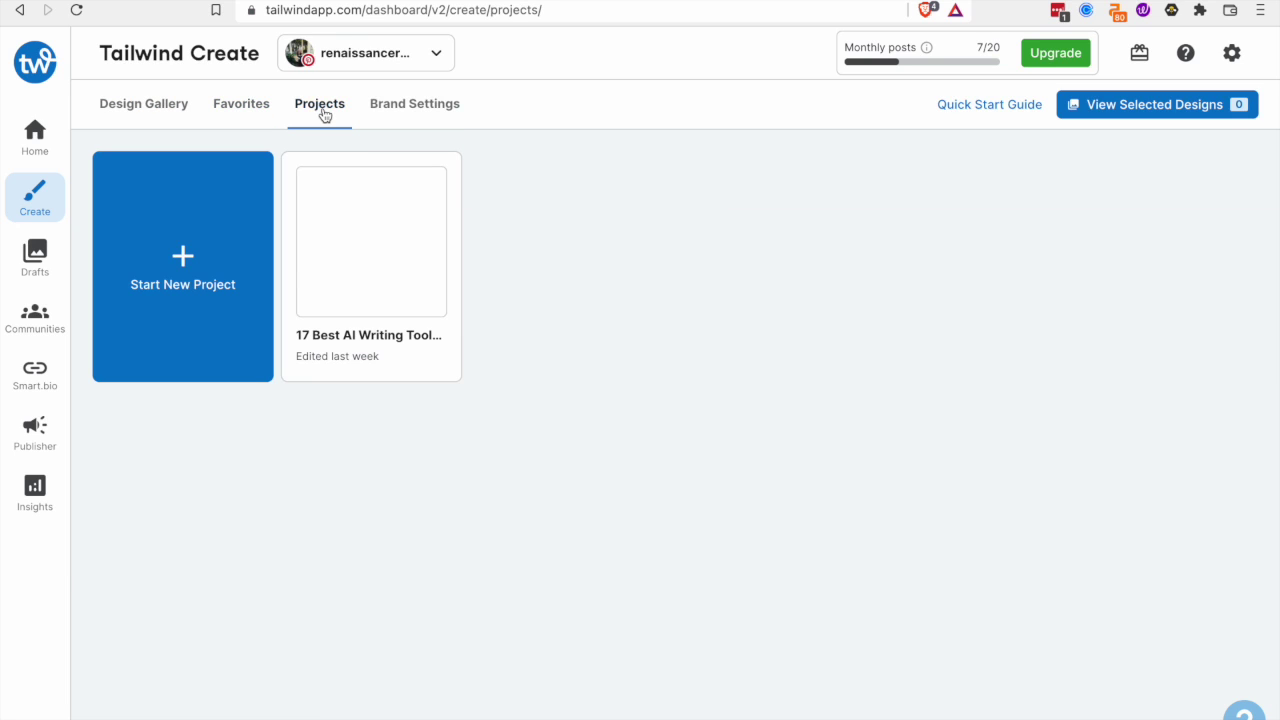
click(249, 116)
click(310, 106)
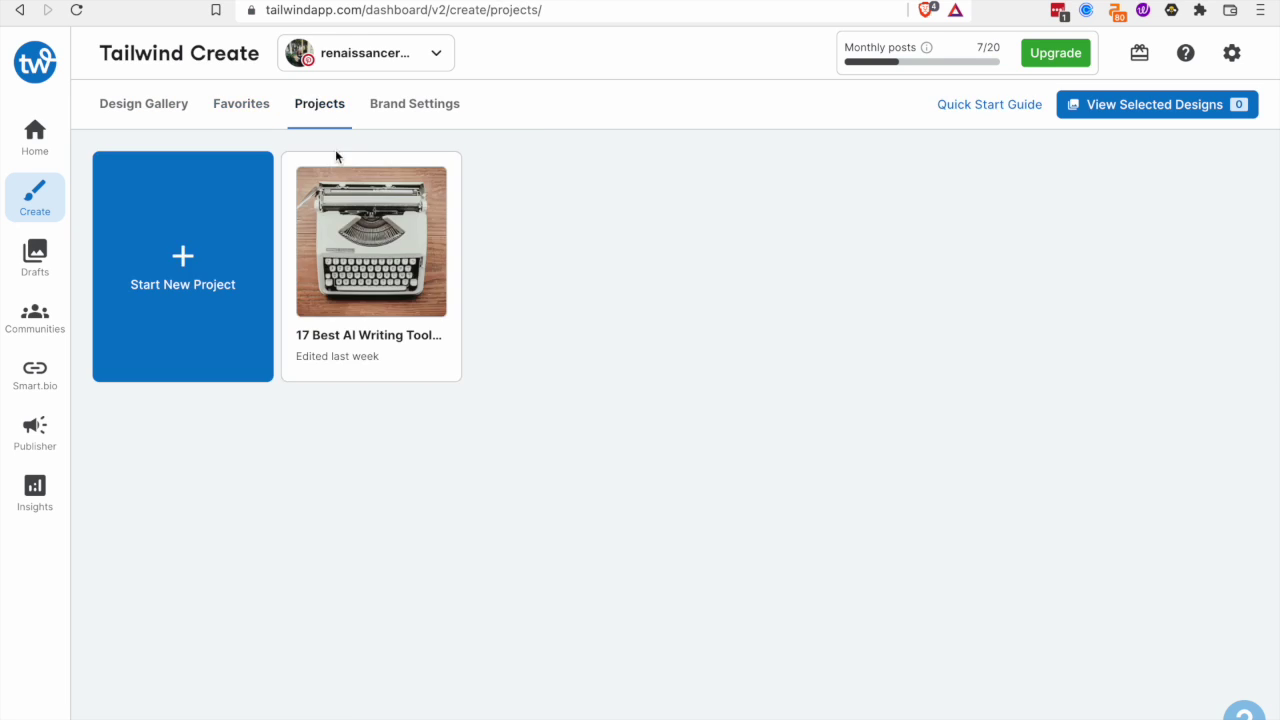
click(406, 323)
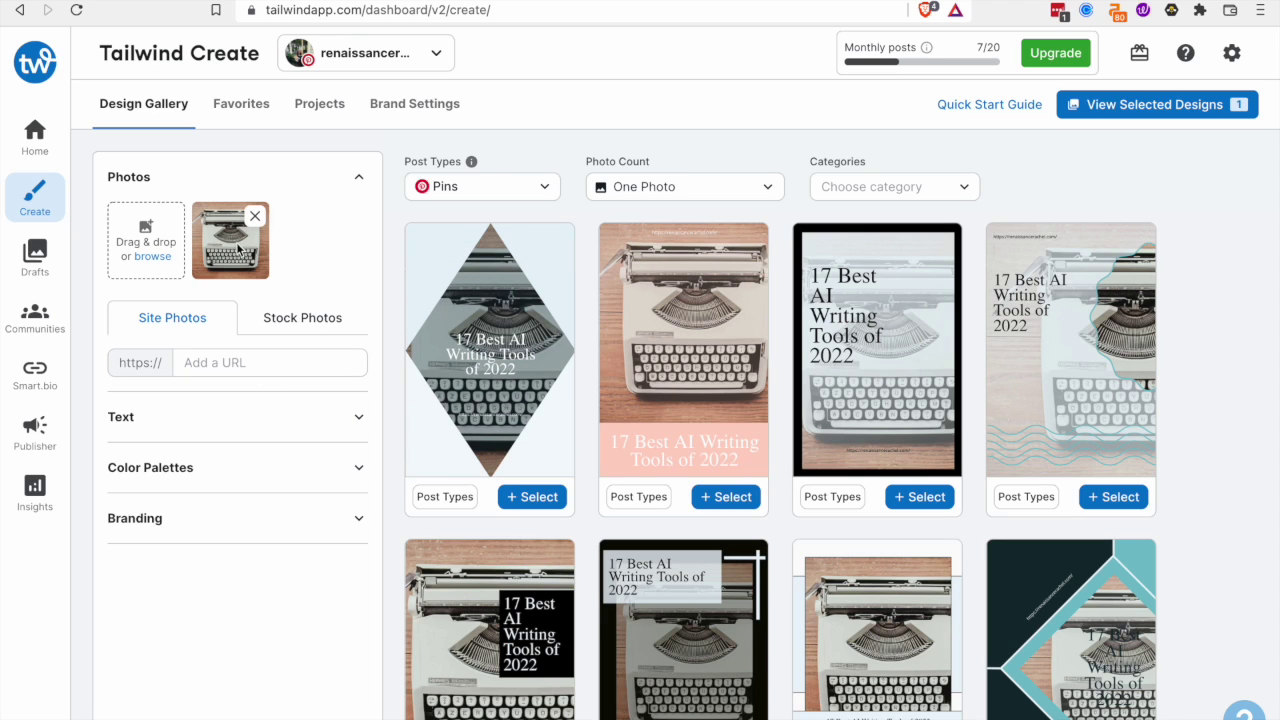
Add the dark-framed typewriter pin design to the selection, making two chosen designs.
click(318, 318)
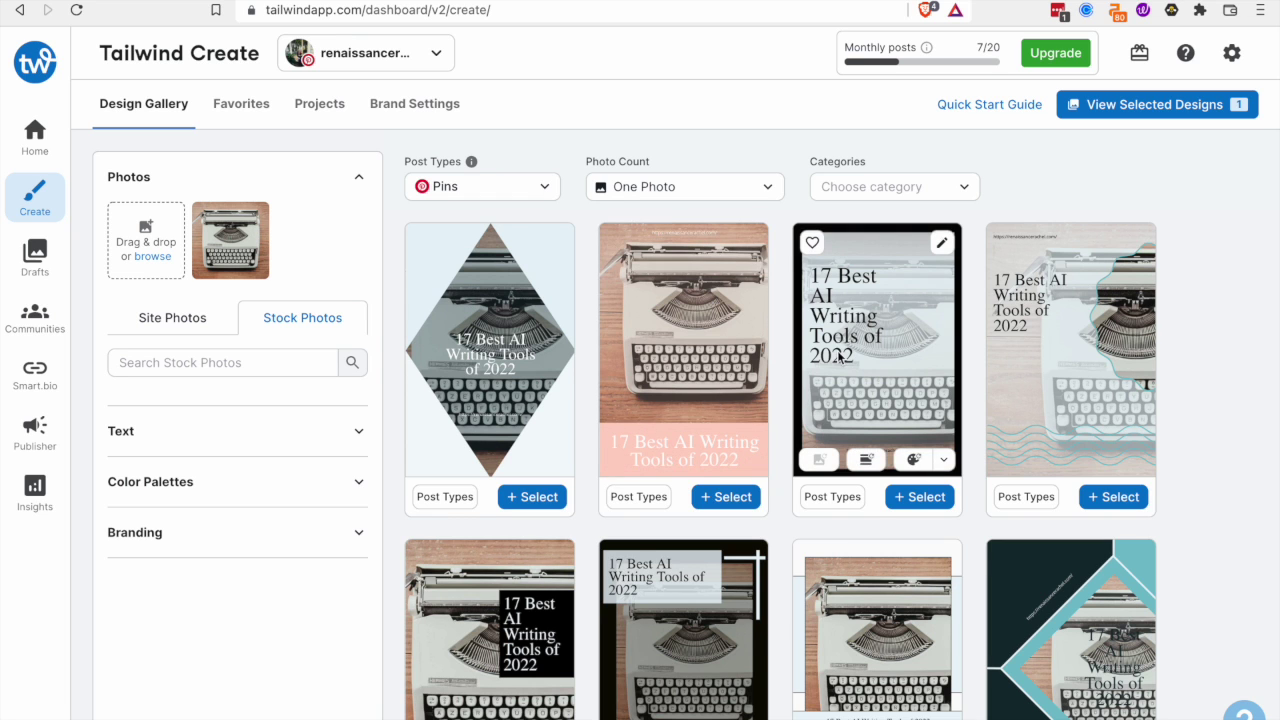
scroll(840, 357, down, 2)
scroll(891, 483, down, 3)
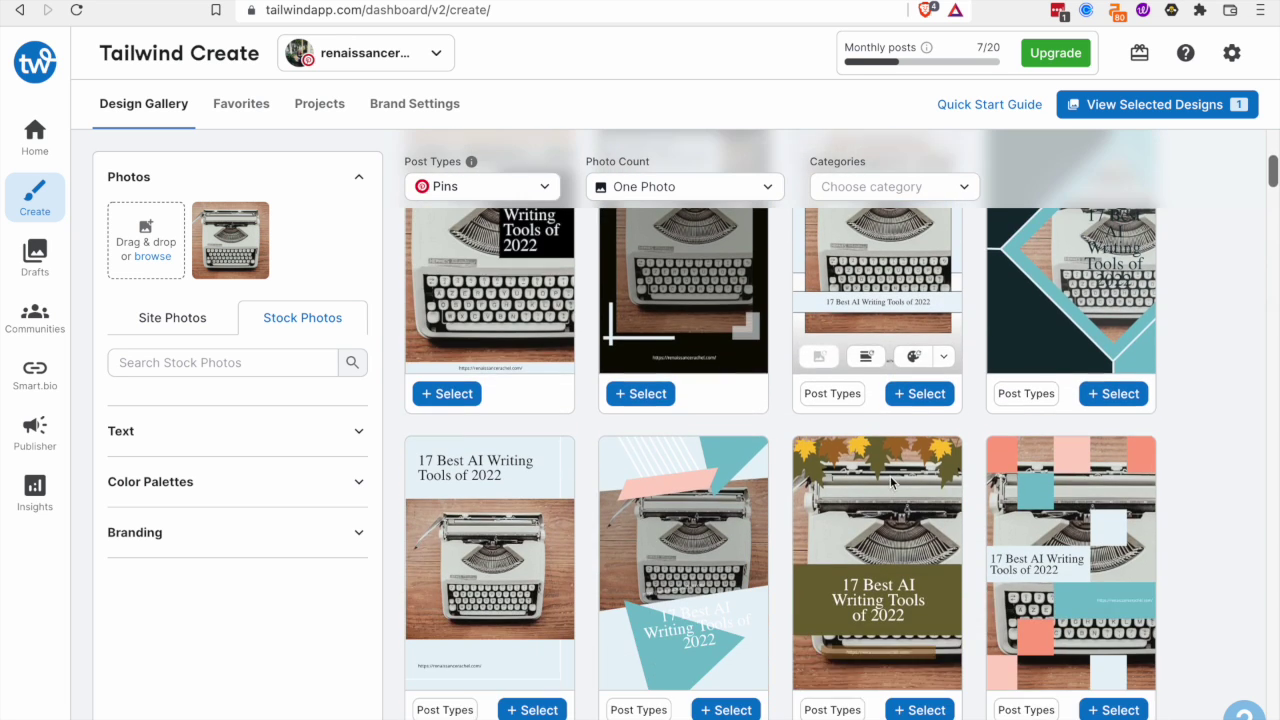
click(1146, 113)
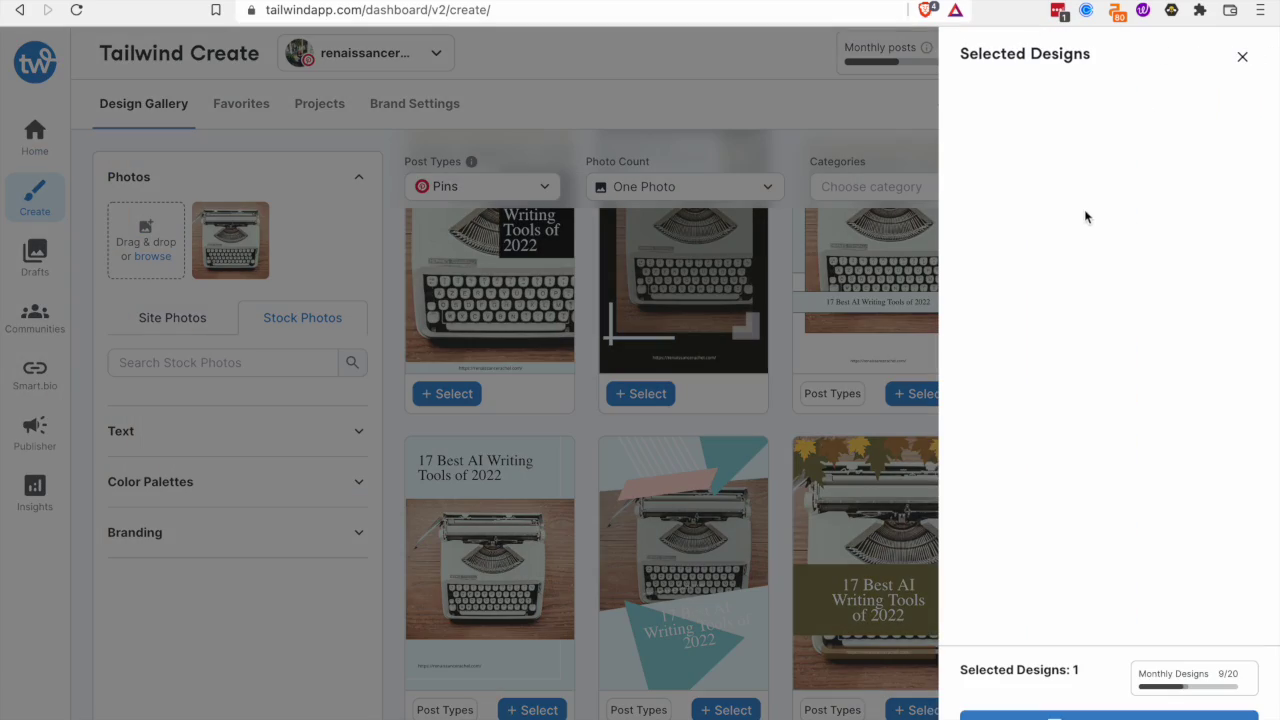
click(1242, 58)
click(648, 395)
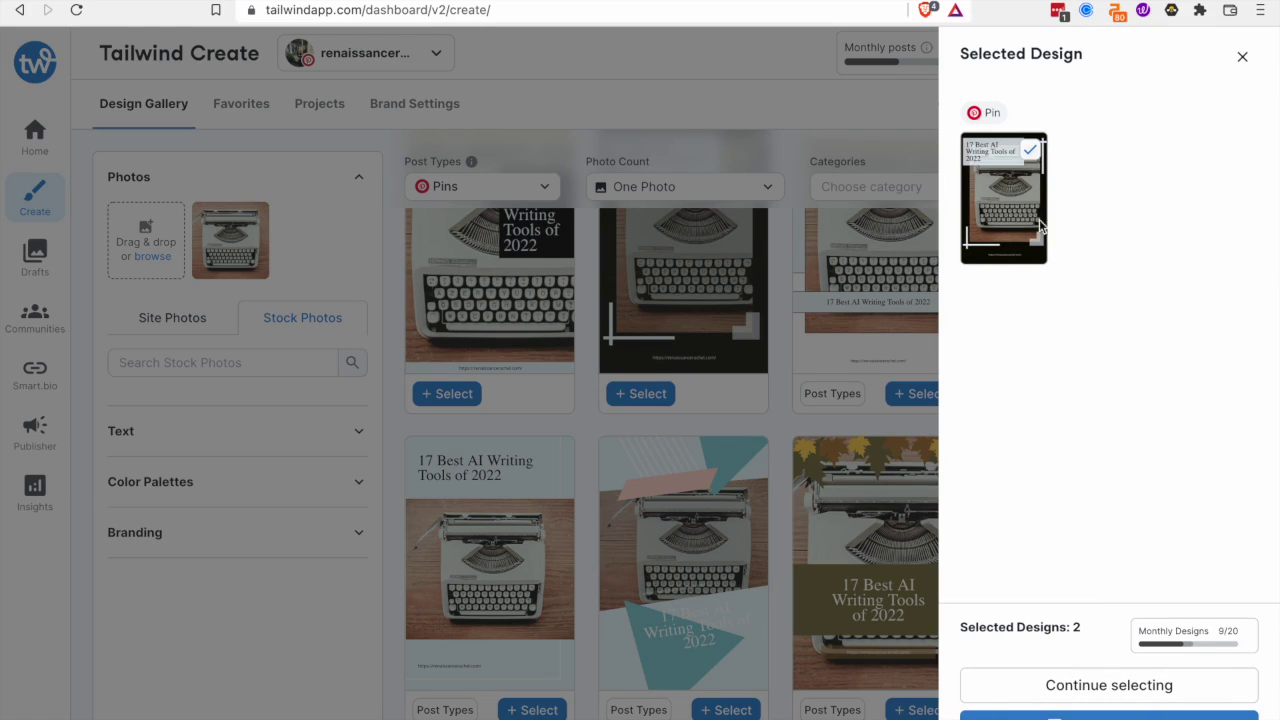
click(1242, 58)
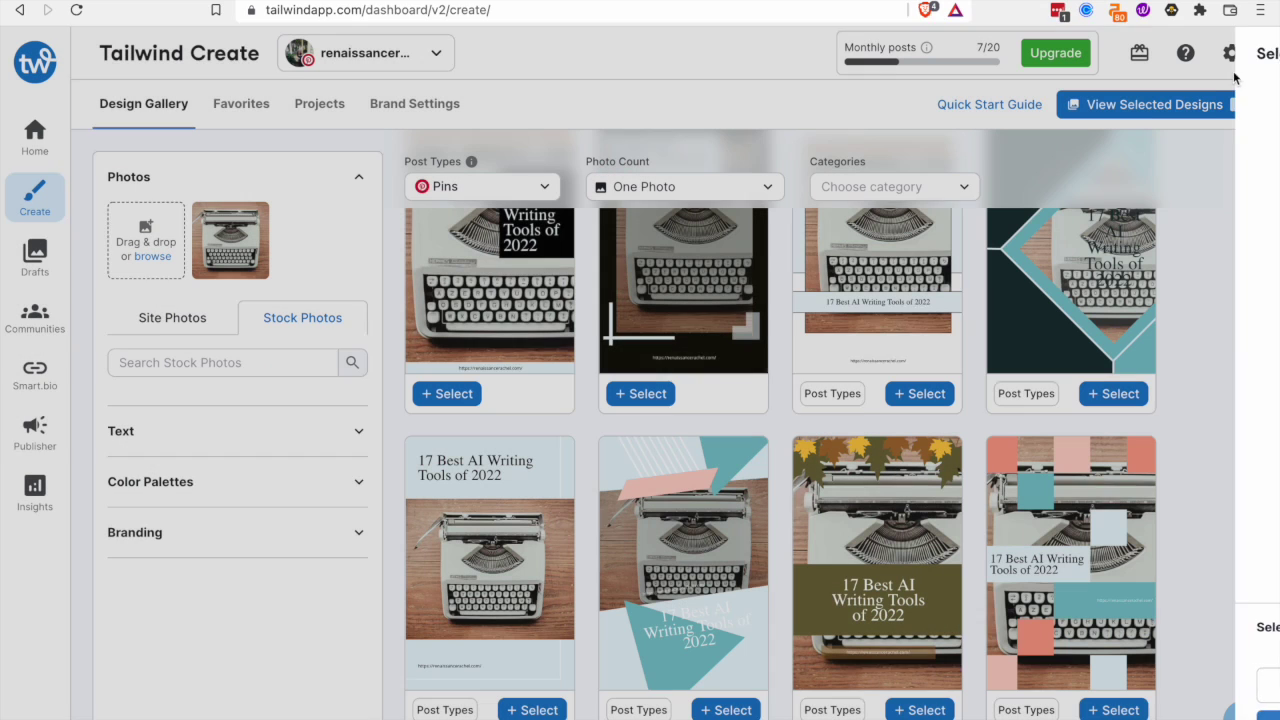
Expand the Text, Color Palettes and Branding settings sections.
scroll(655, 455, down, 2)
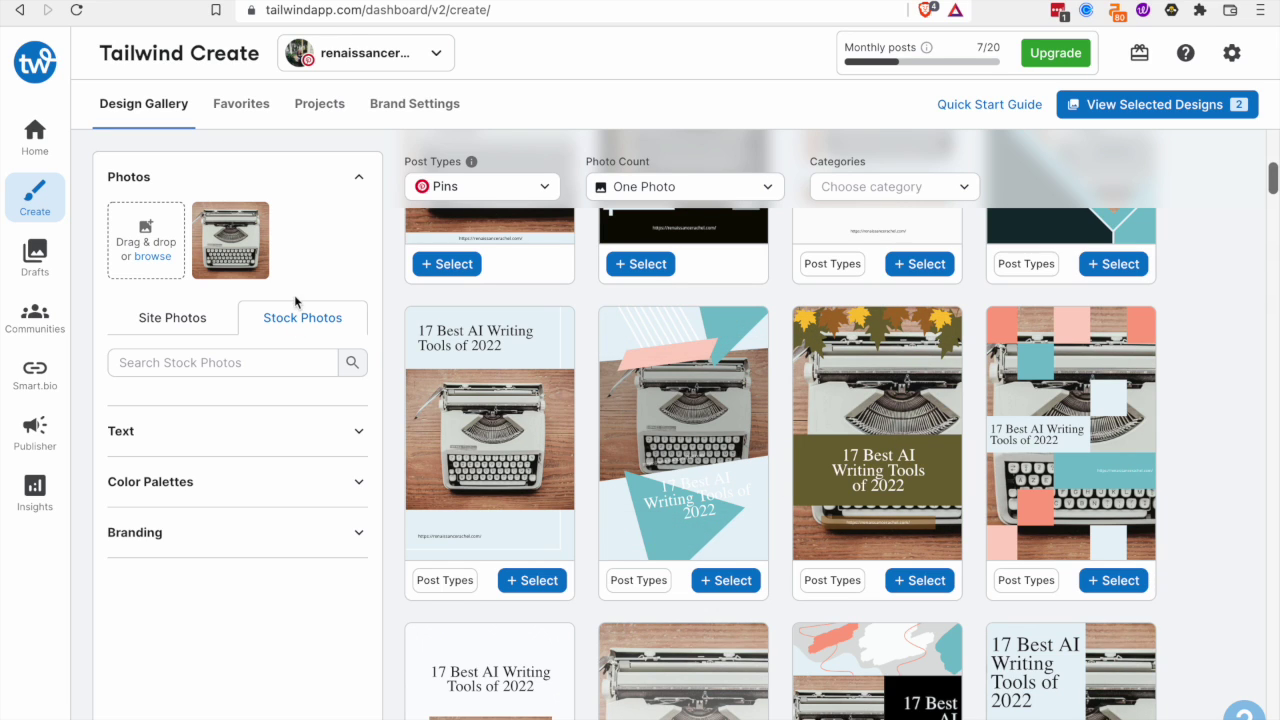
click(298, 439)
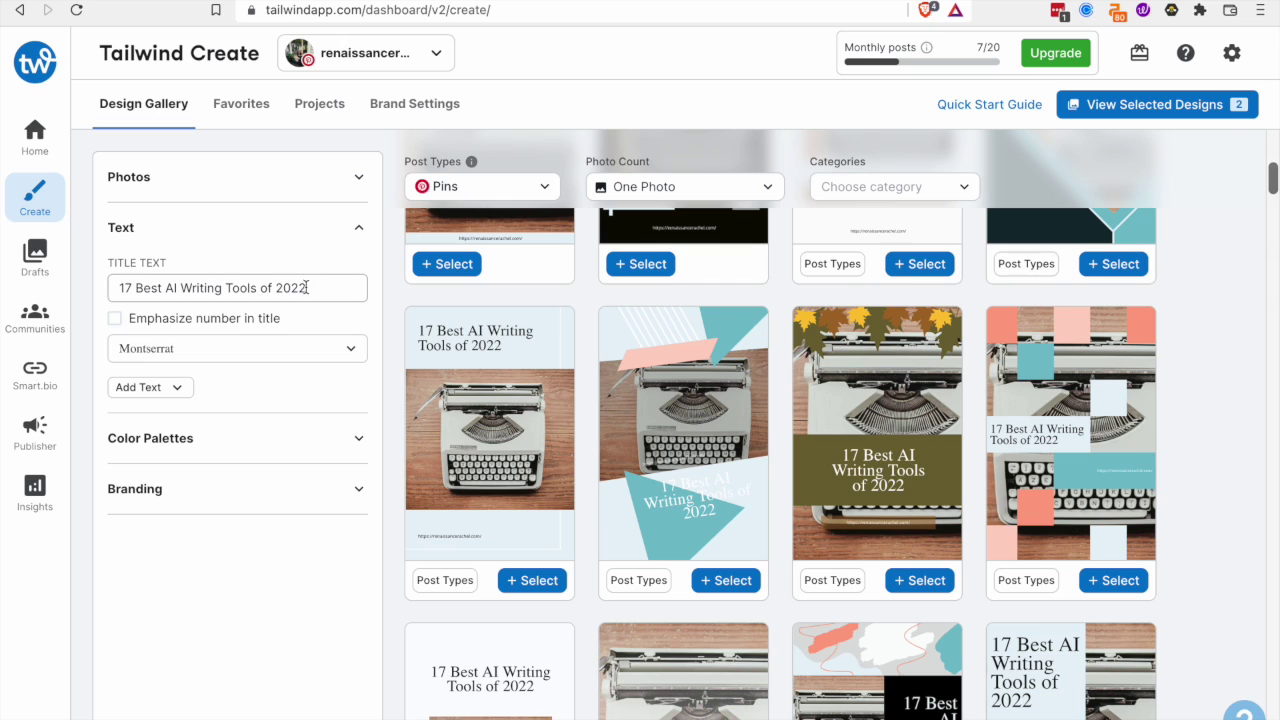
click(291, 441)
click(308, 380)
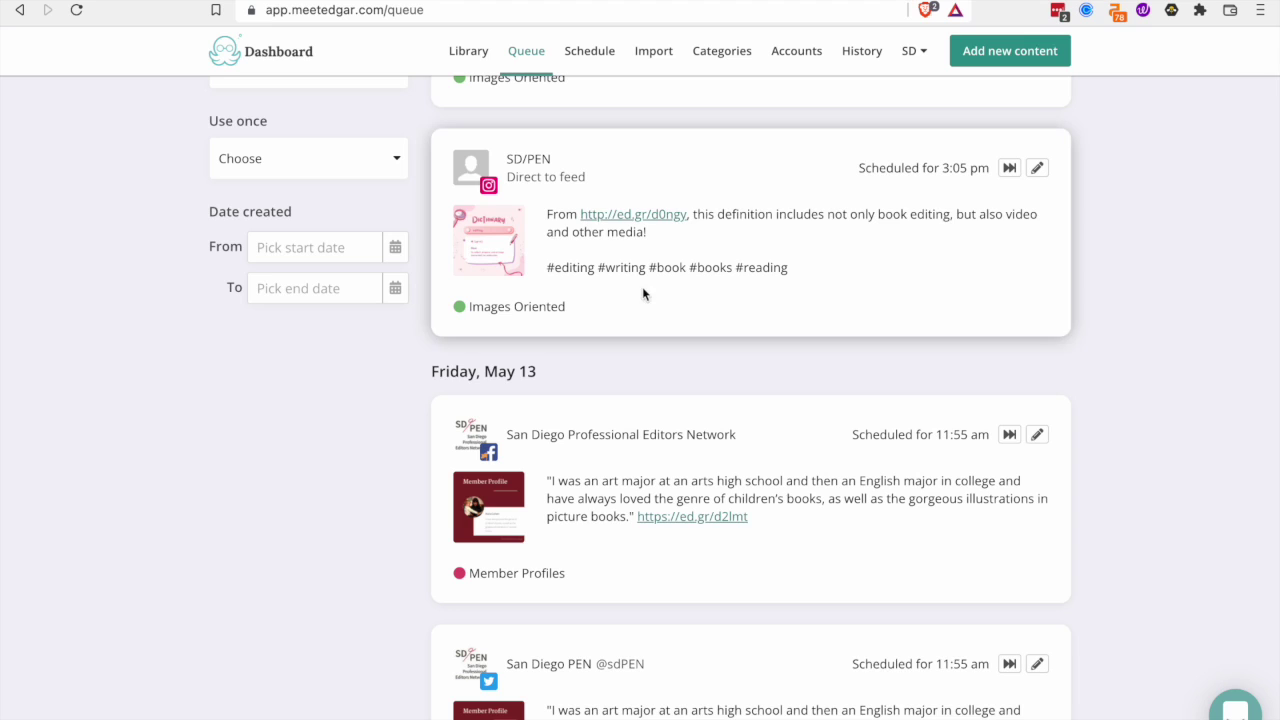
Go from MeetEdgar's Queue via Categories to the Recurring schedule with 6 weekly slots.
scroll(643, 294, up, 5)
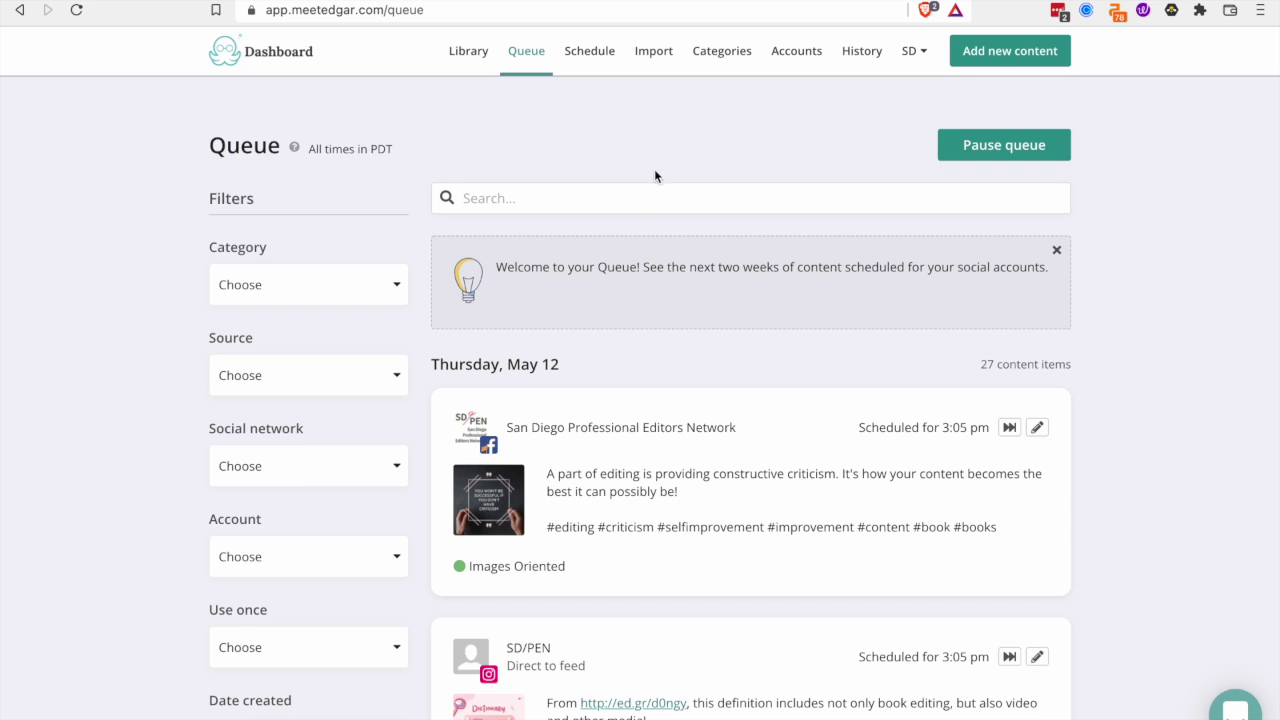
click(737, 51)
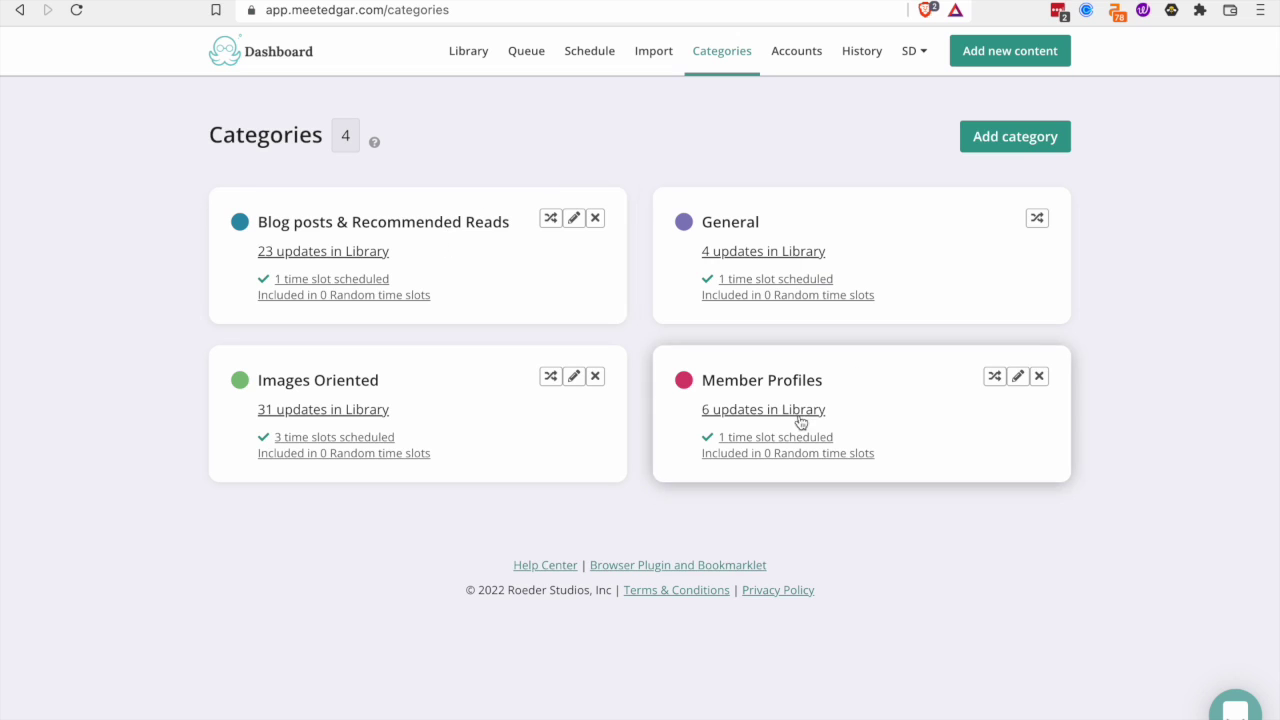
click(602, 58)
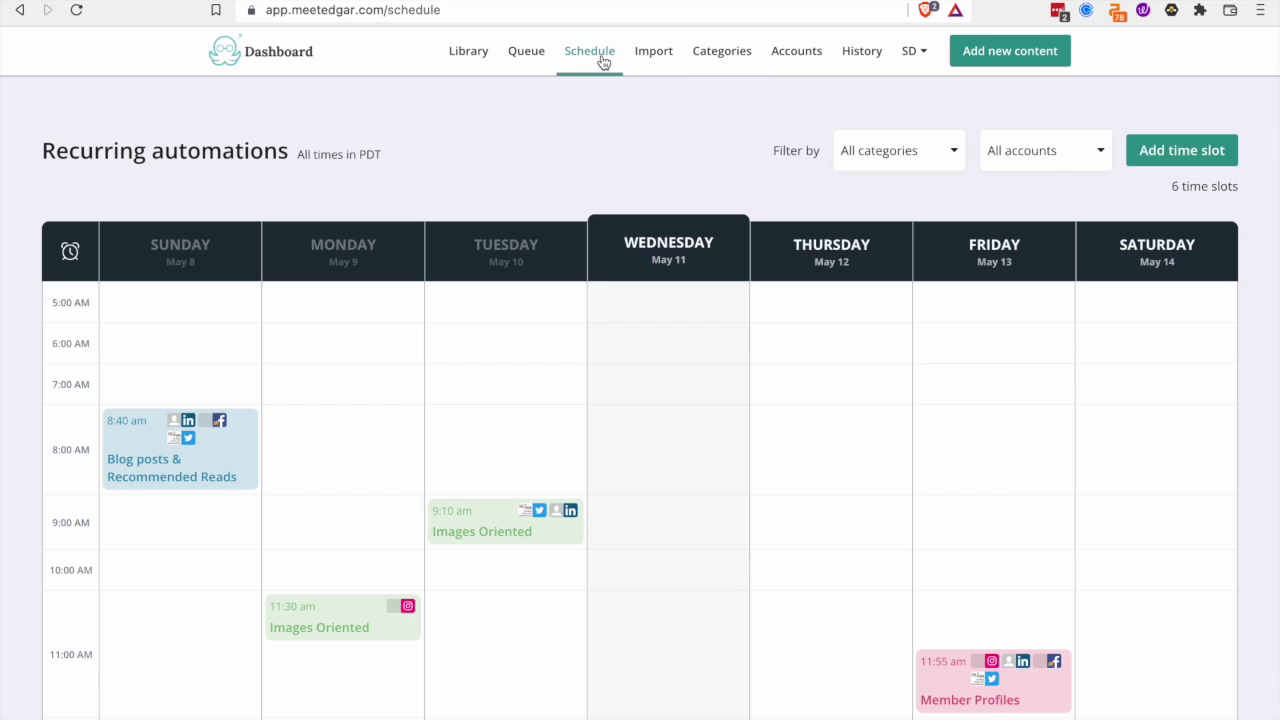
scroll(383, 255, down, 2)
scroll(382, 256, down, 1)
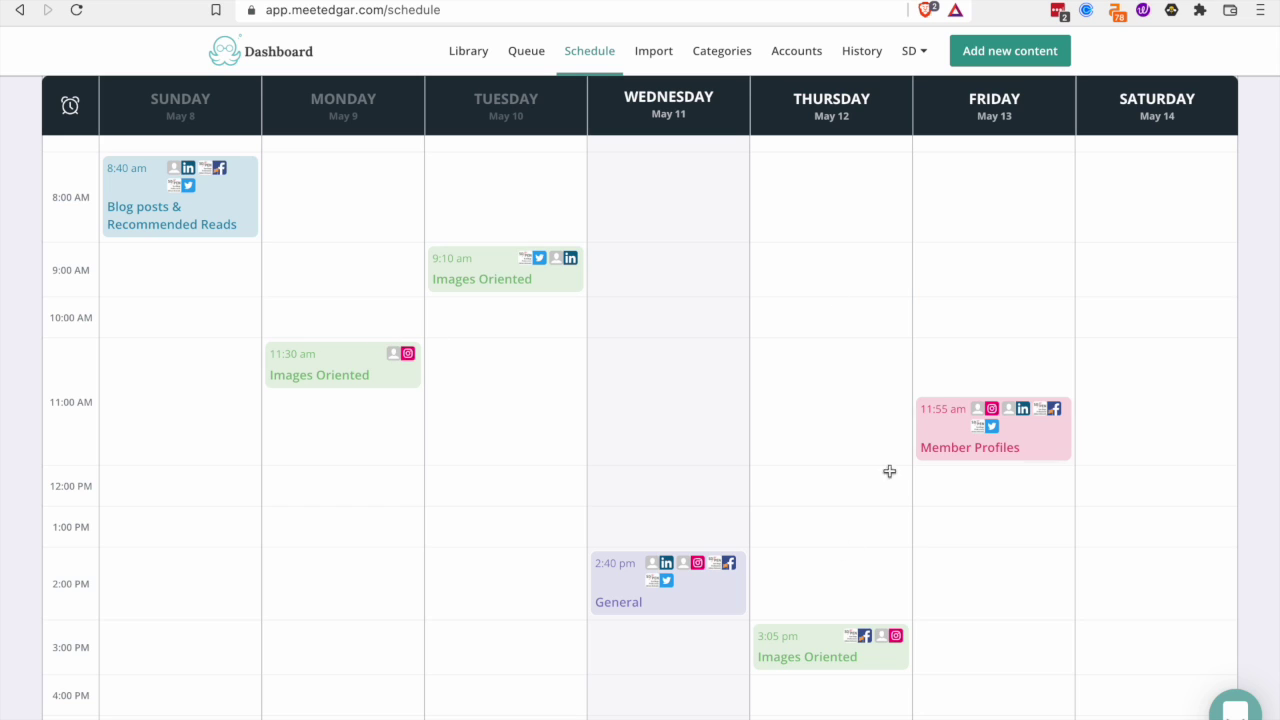
scroll(805, 605, down, 1)
scroll(805, 605, up, 3)
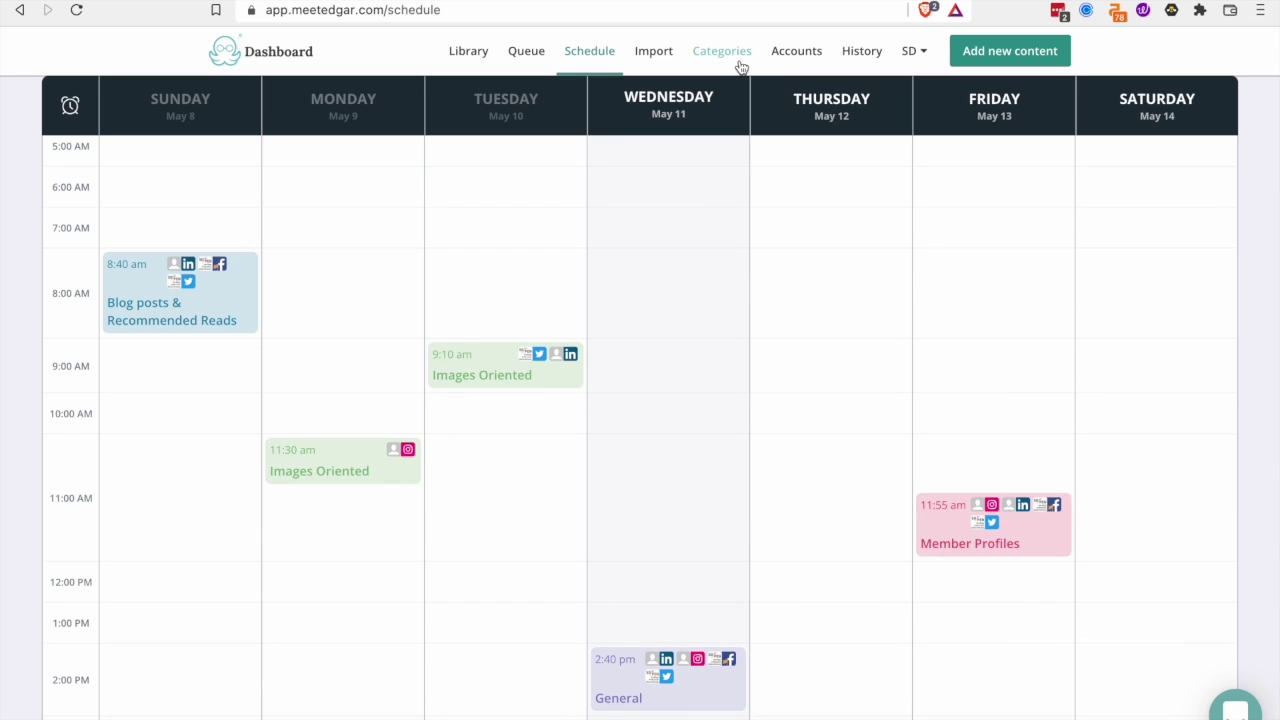
click(481, 63)
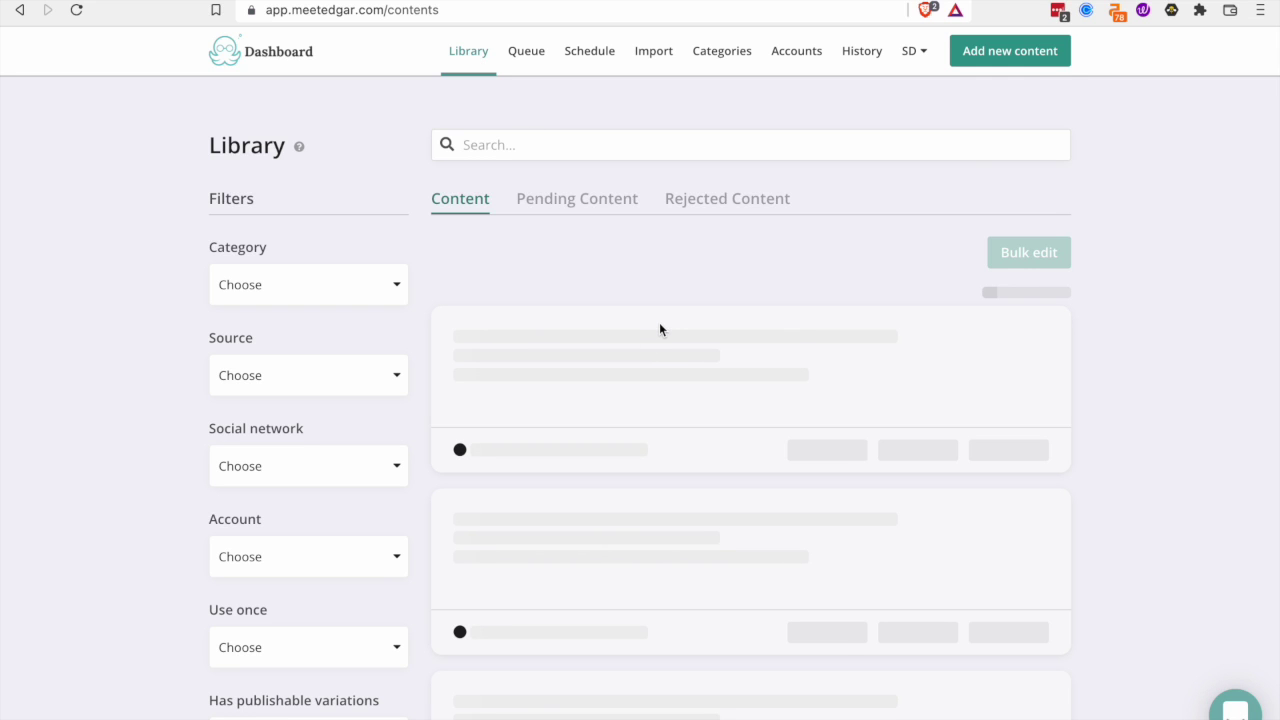
Open the Member Profiles post for editing and select the profile link in Variation 1.
scroll(637, 374, down, 3)
click(1017, 552)
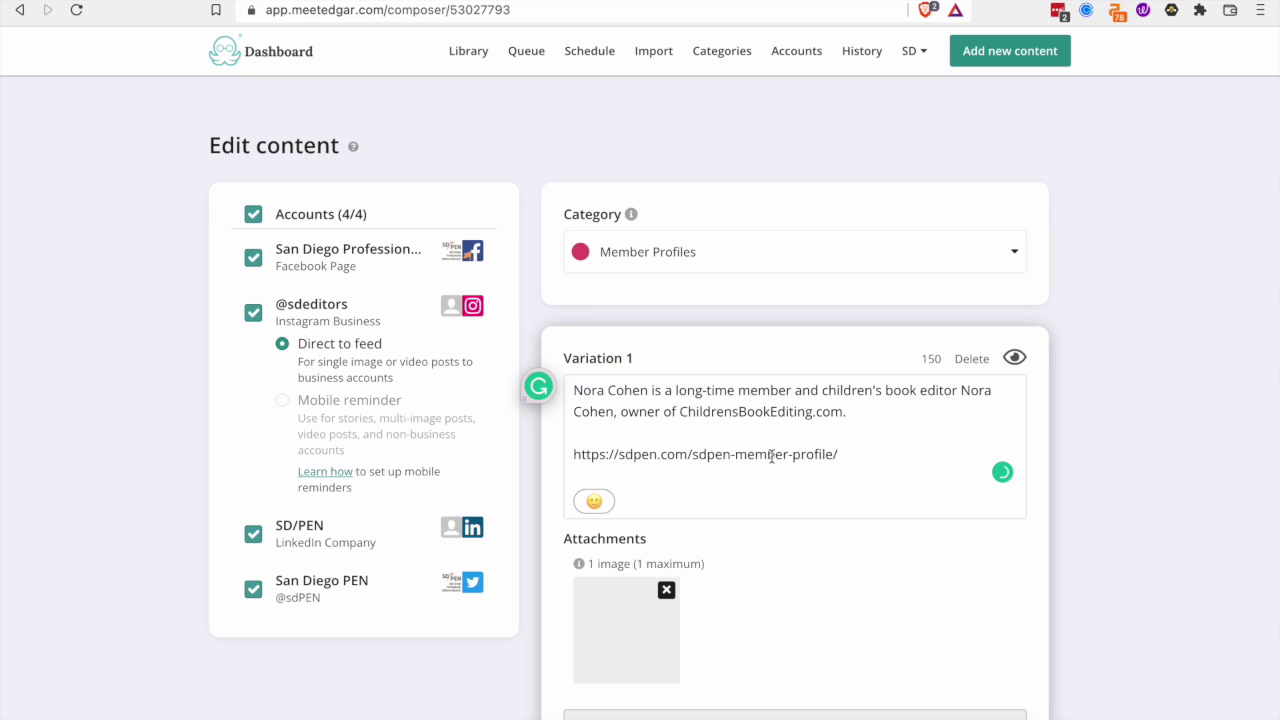
double_click(771, 455)
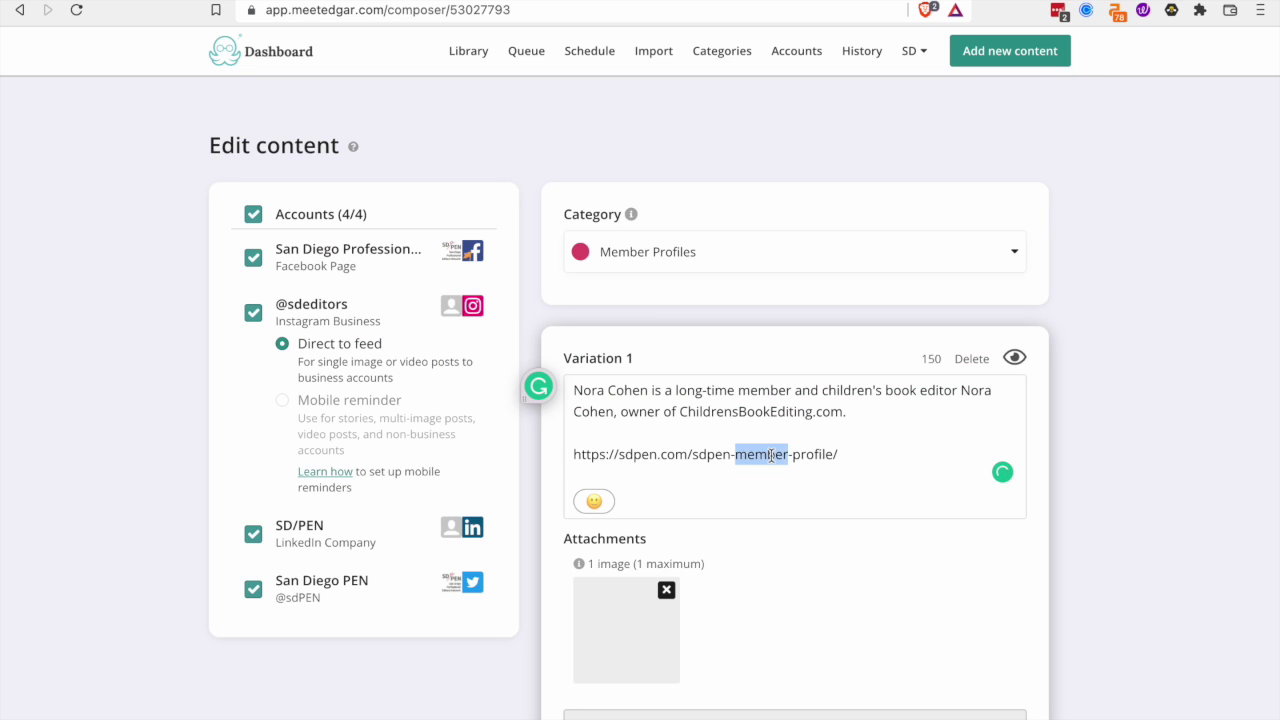
triple_click(771, 455)
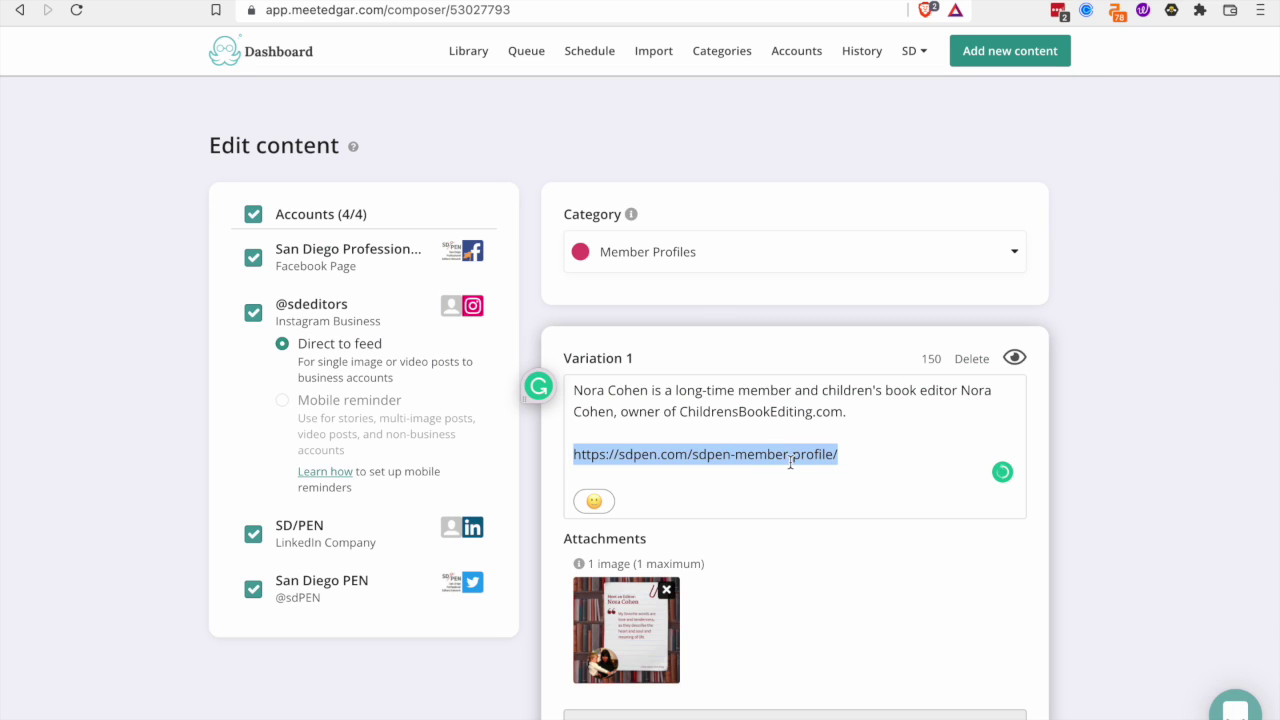
scroll(790, 462, down, 3)
click(800, 442)
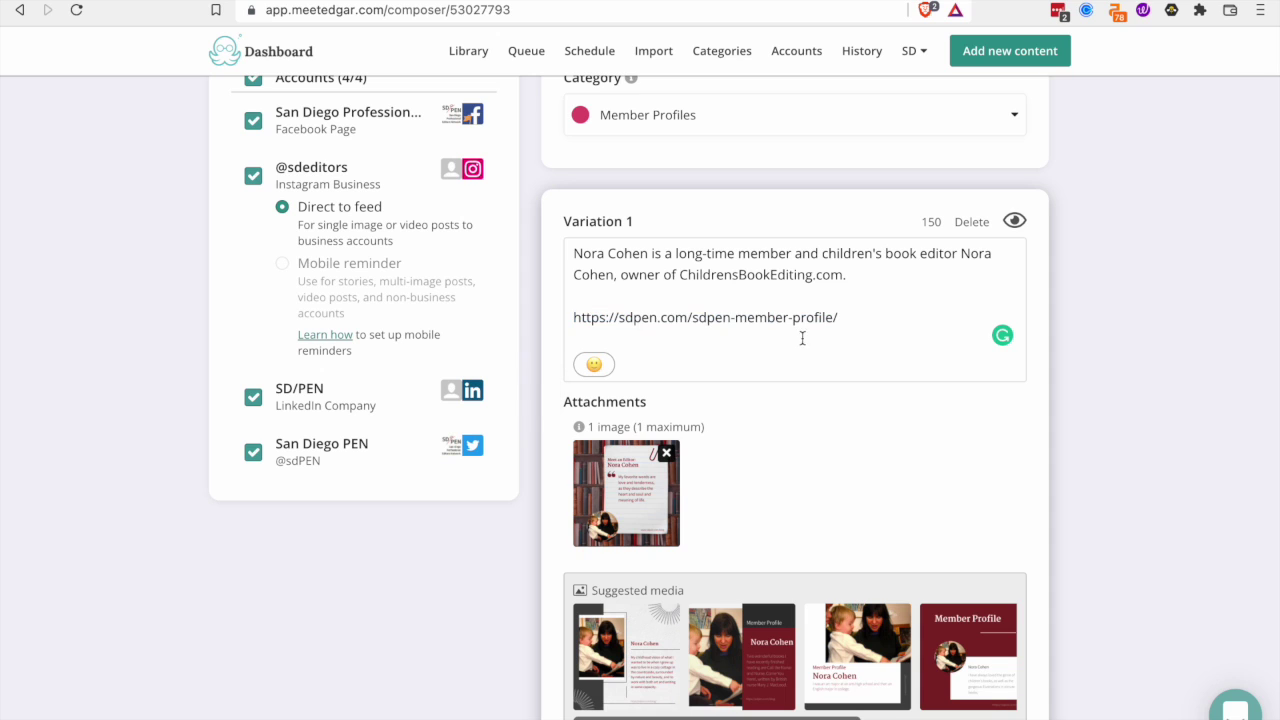
Scroll through Variations 2–5 and request automatically suggested variations.
scroll(794, 330, down, 5)
scroll(740, 410, down, 4)
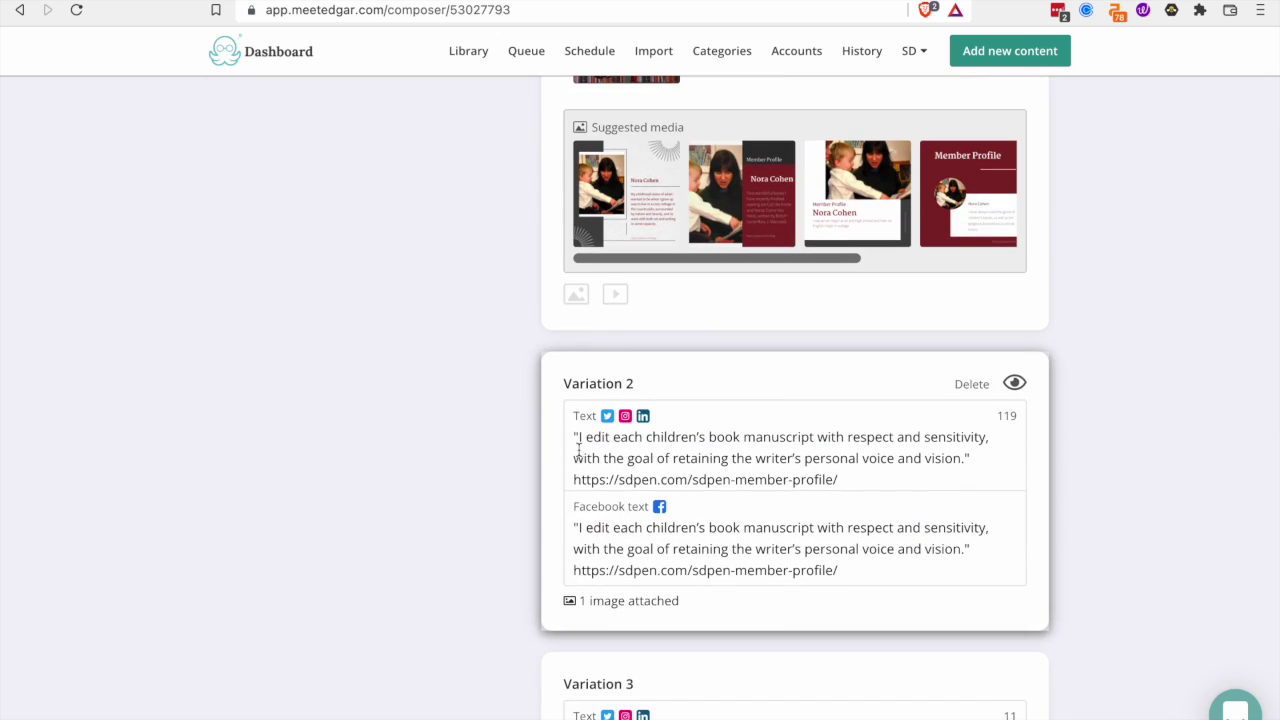
scroll(577, 463, down, 15)
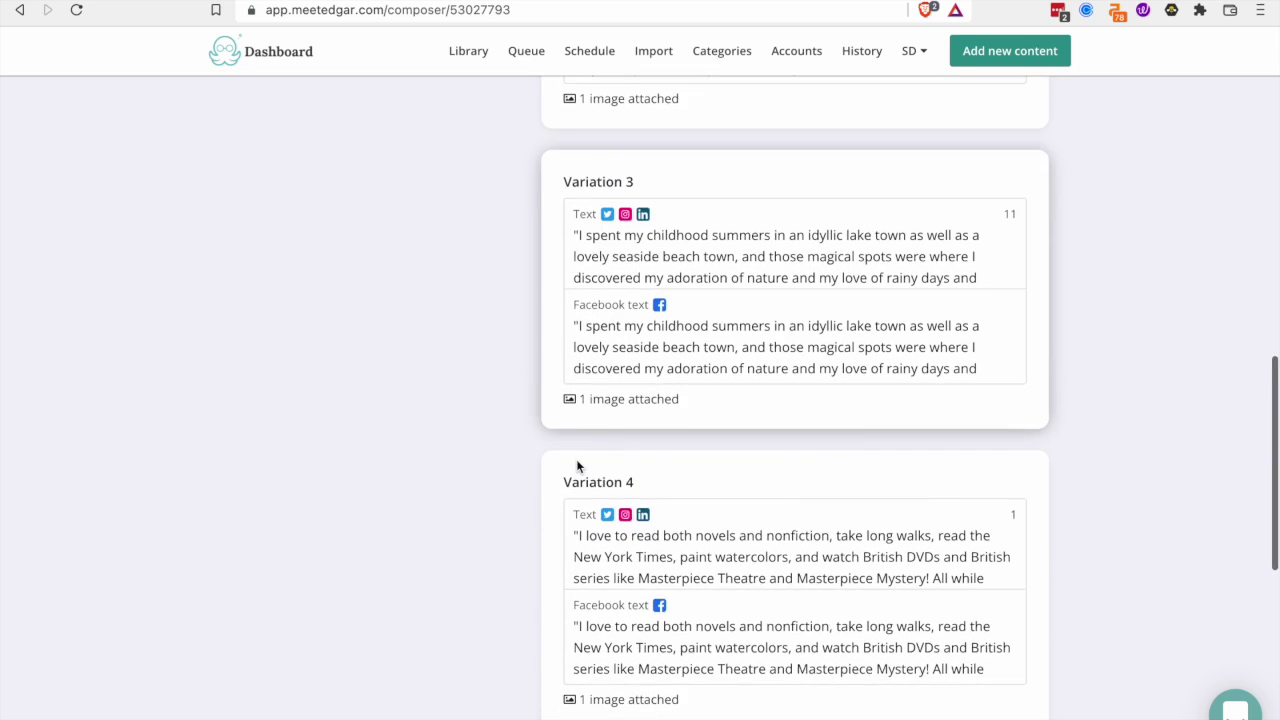
scroll(577, 463, down, 5)
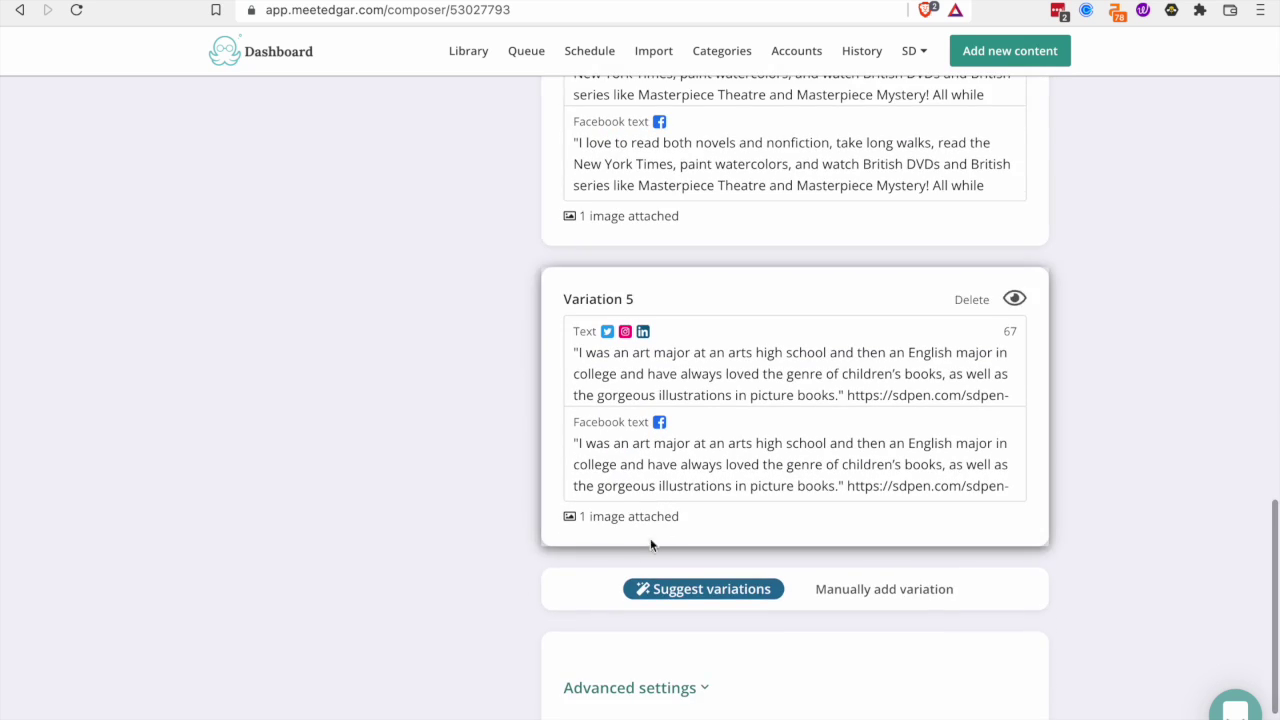
click(707, 590)
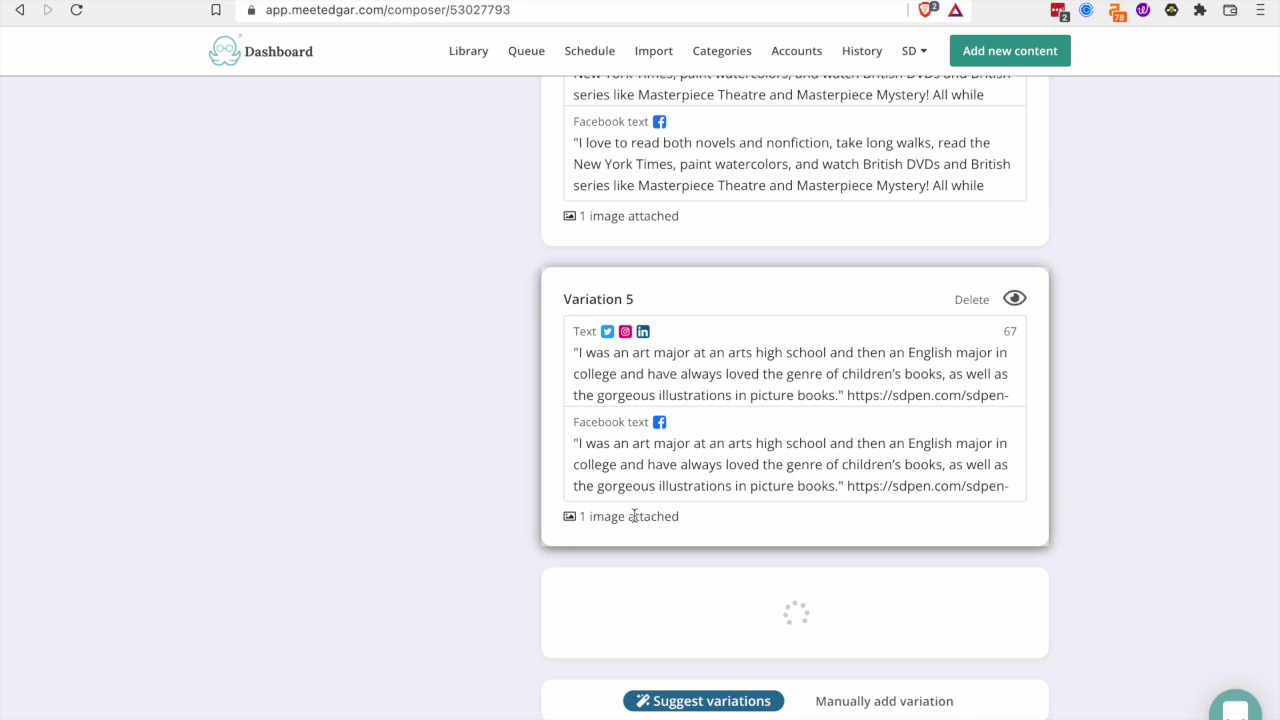
Expand Variation 4 to reveal its full text and image, then move to SocialBee's profiles overview.
scroll(549, 483, down, 1)
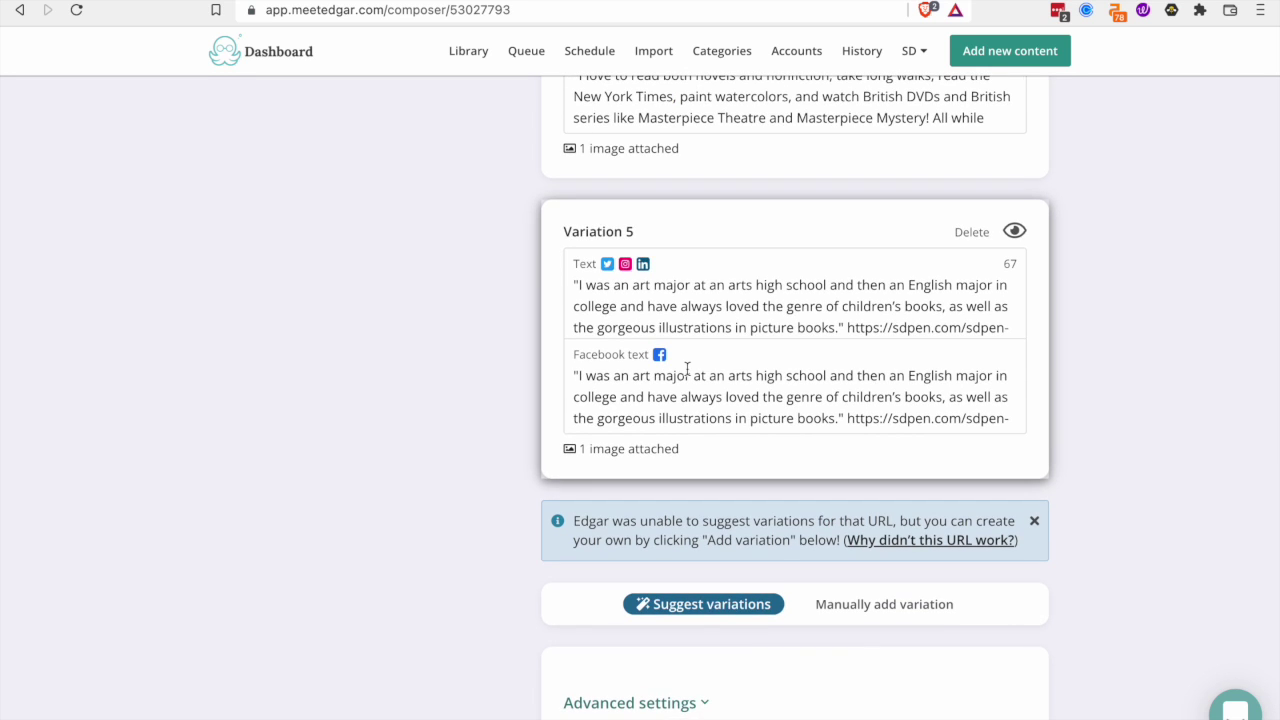
scroll(686, 366, up, 3)
scroll(686, 374, up, 3)
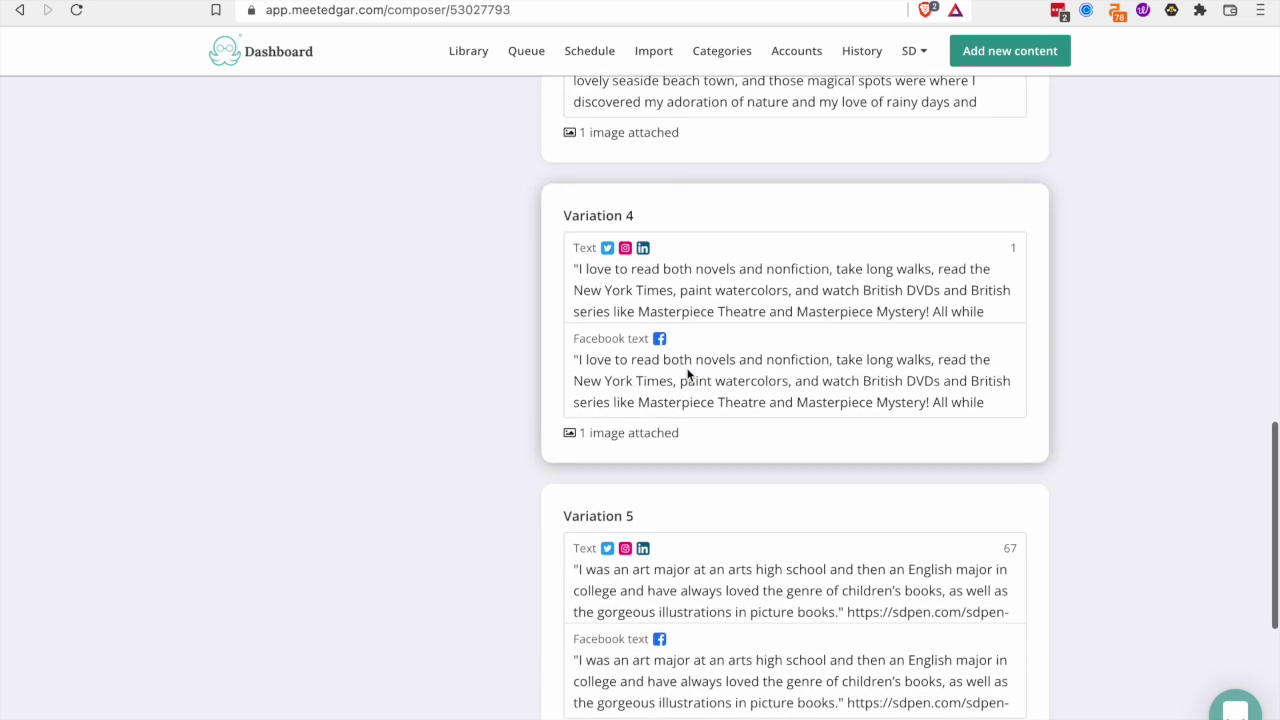
scroll(686, 369, down, 3)
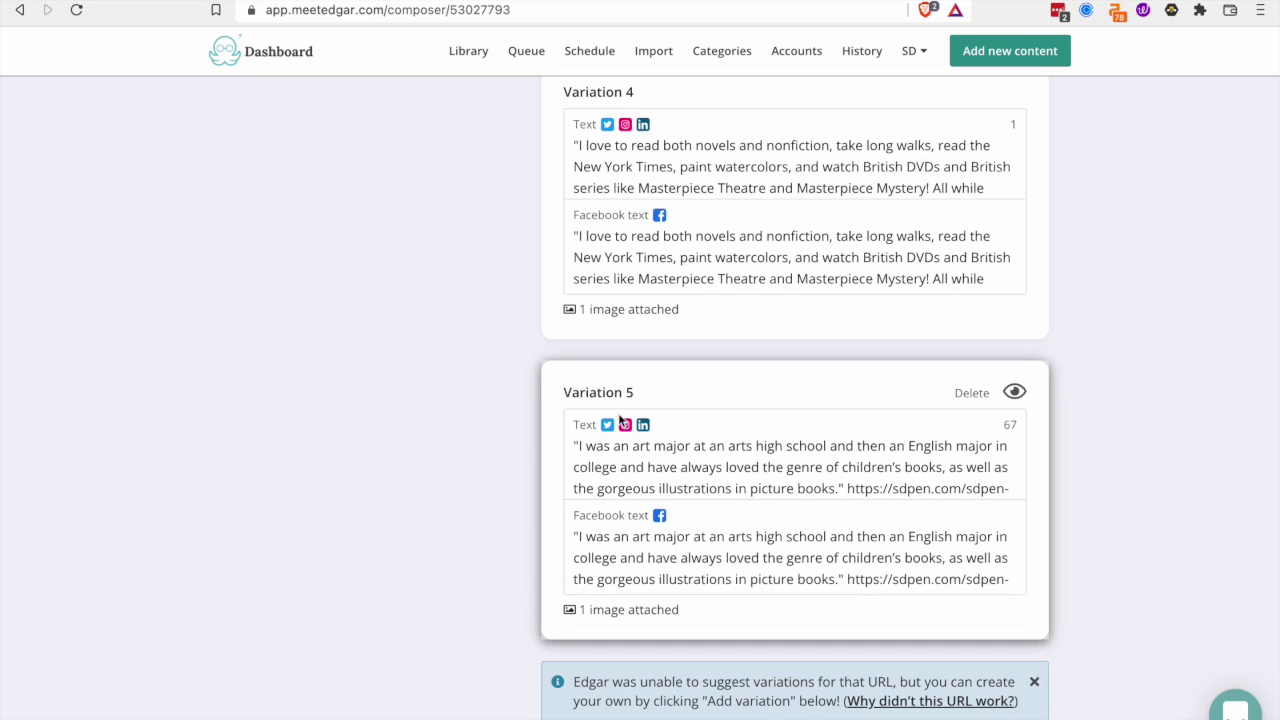
scroll(620, 421, up, 4)
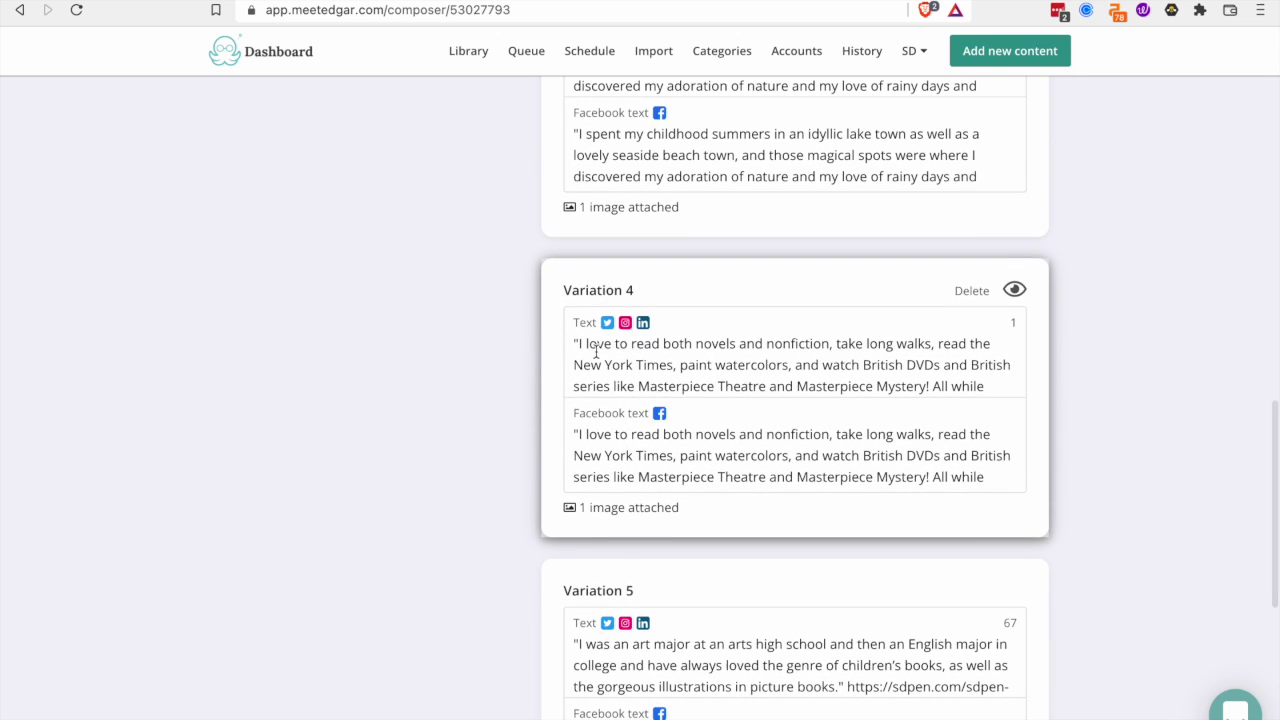
click(595, 350)
scroll(585, 183, up, 5)
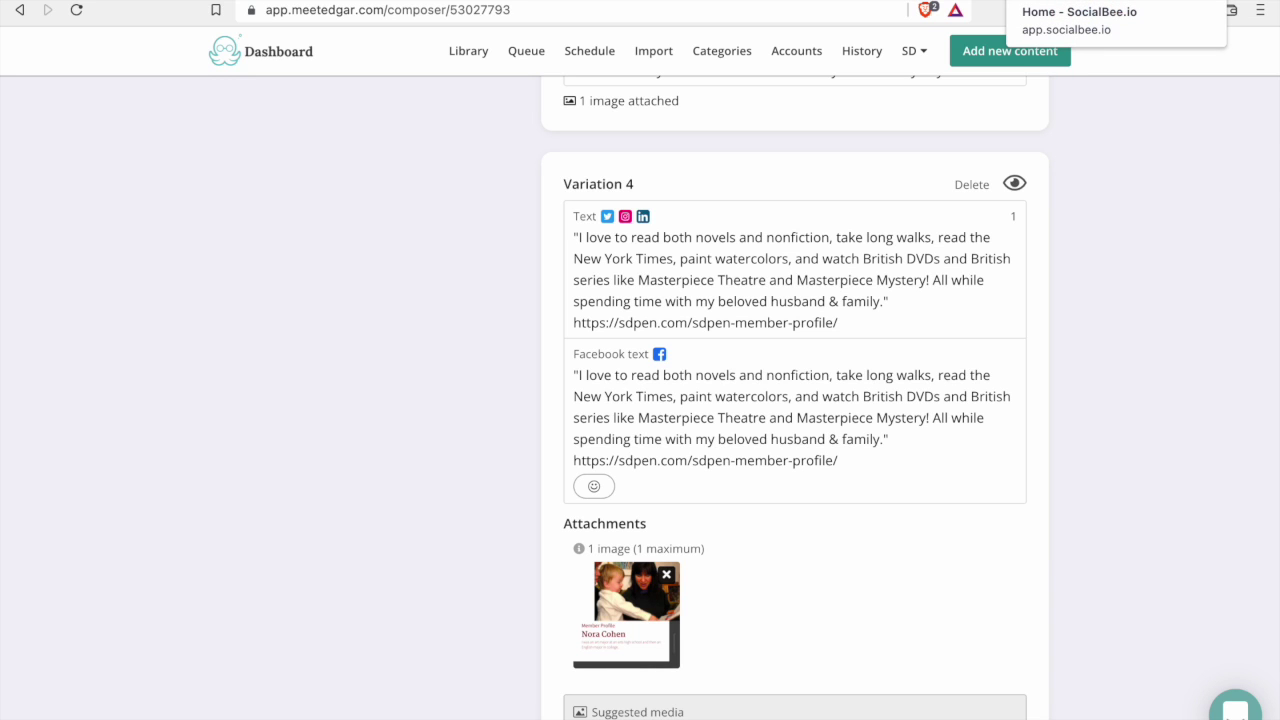
click(1060, 2)
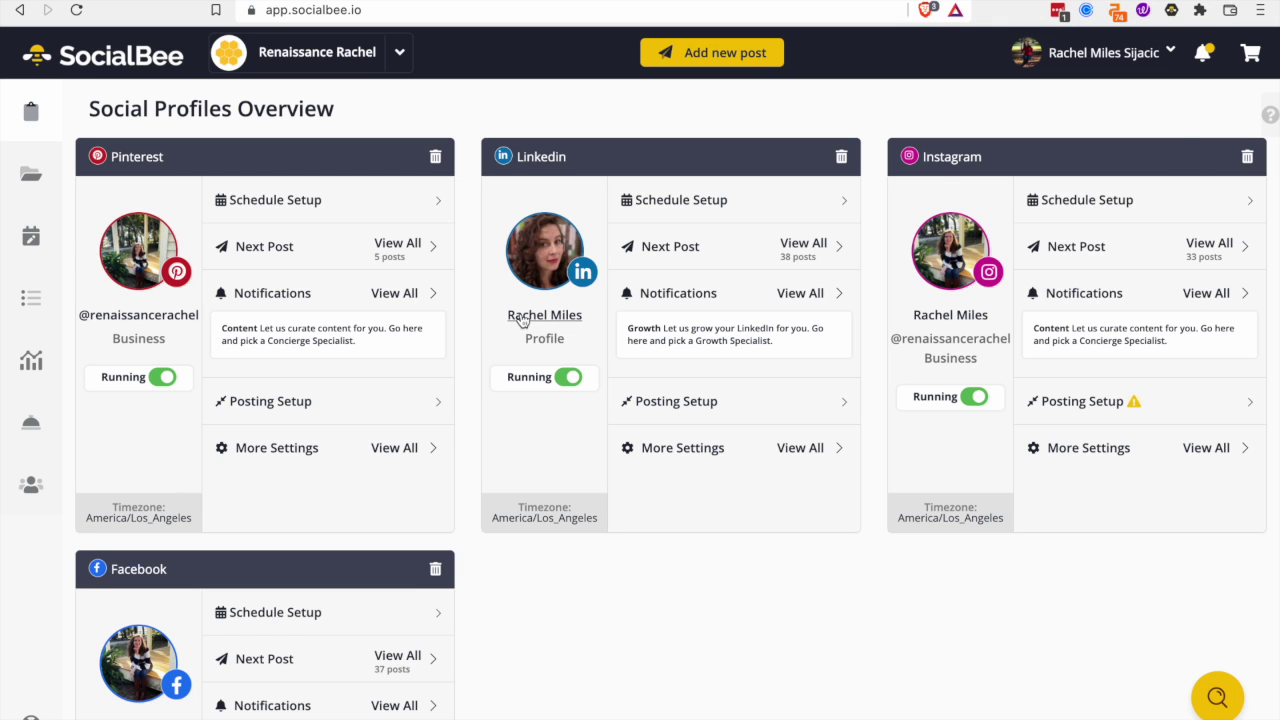
Look through SocialBee's Social Profiles Overview, then open the 'Your content categories' page.
scroll(460, 100, down, 1)
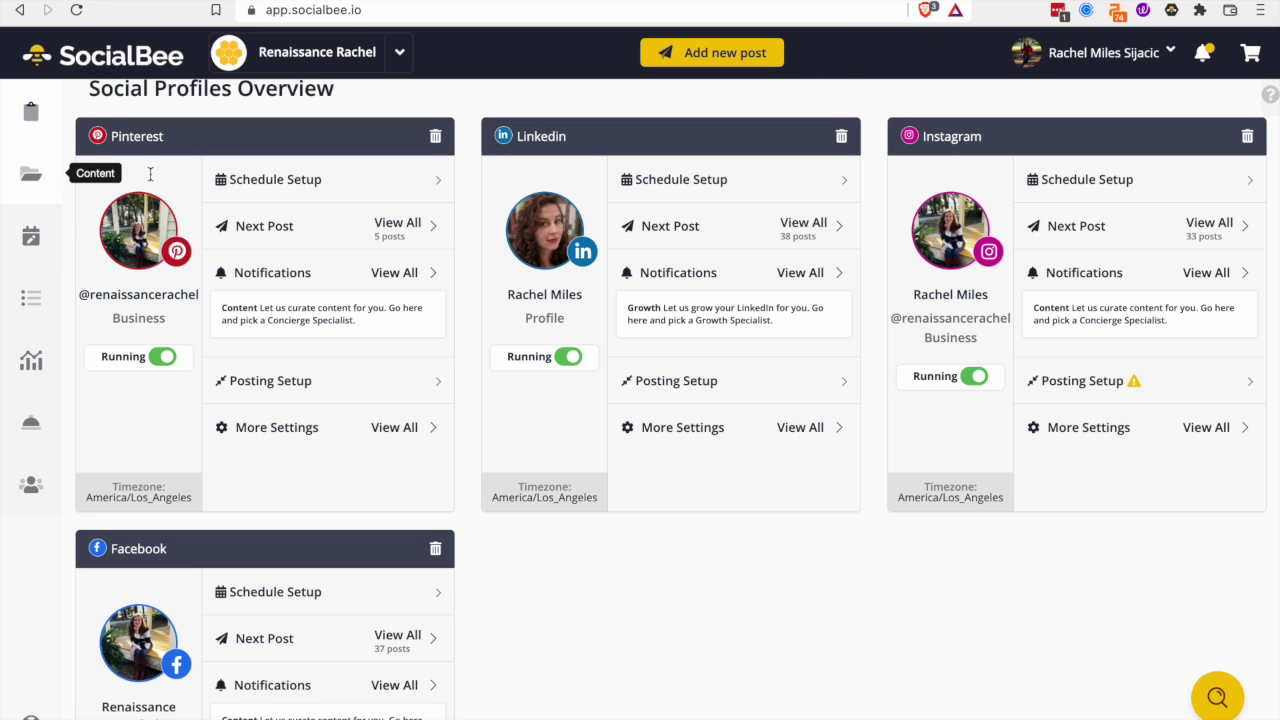
scroll(436, 407, down, 5)
scroll(436, 414, down, 1)
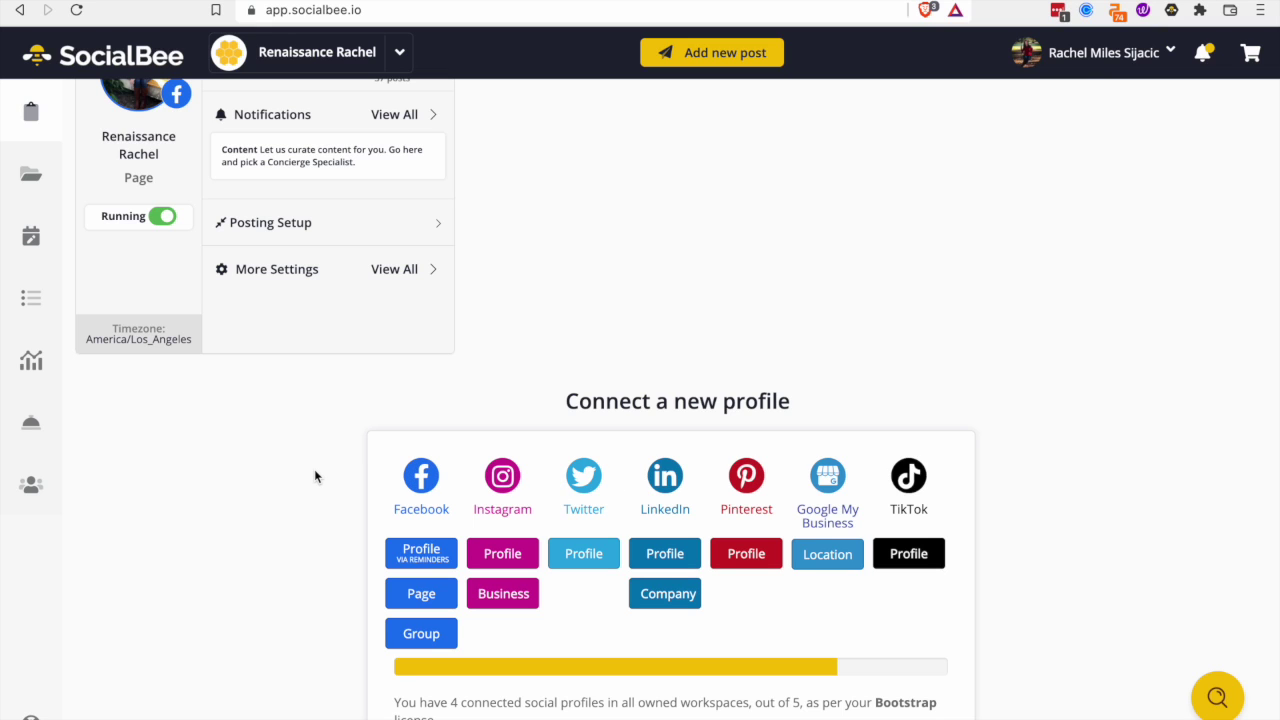
scroll(314, 469, up, 6)
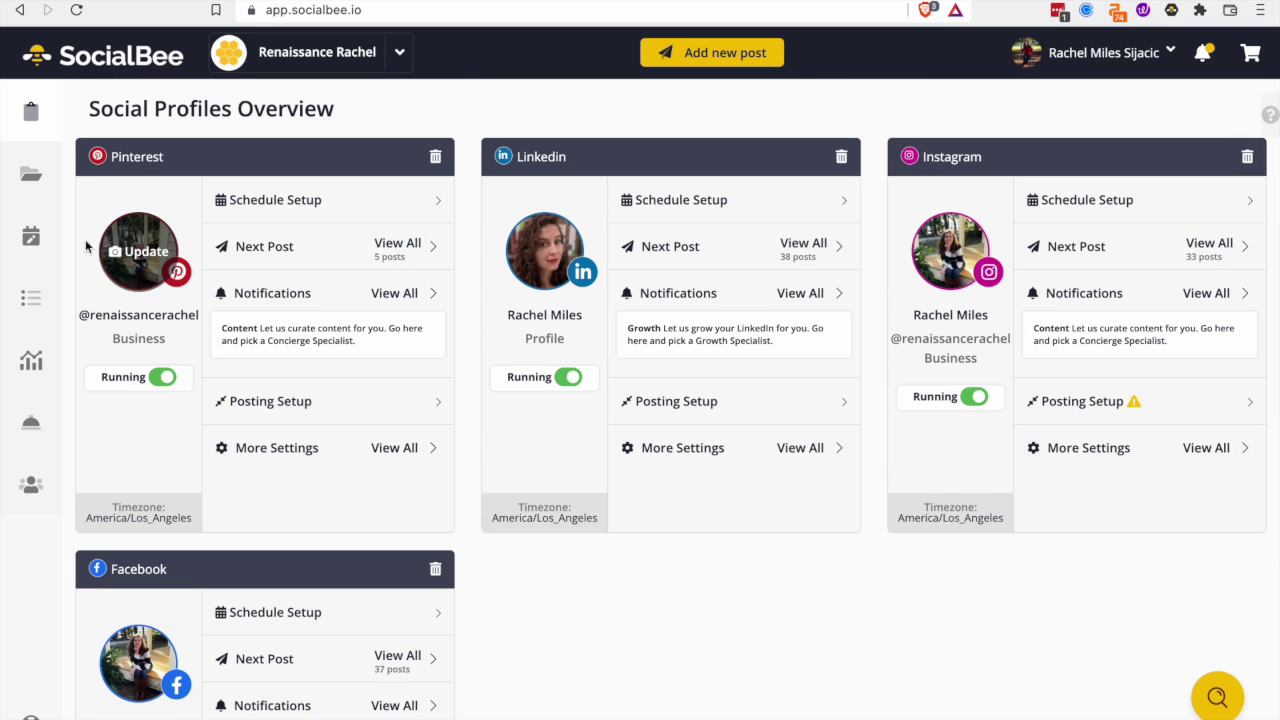
click(40, 180)
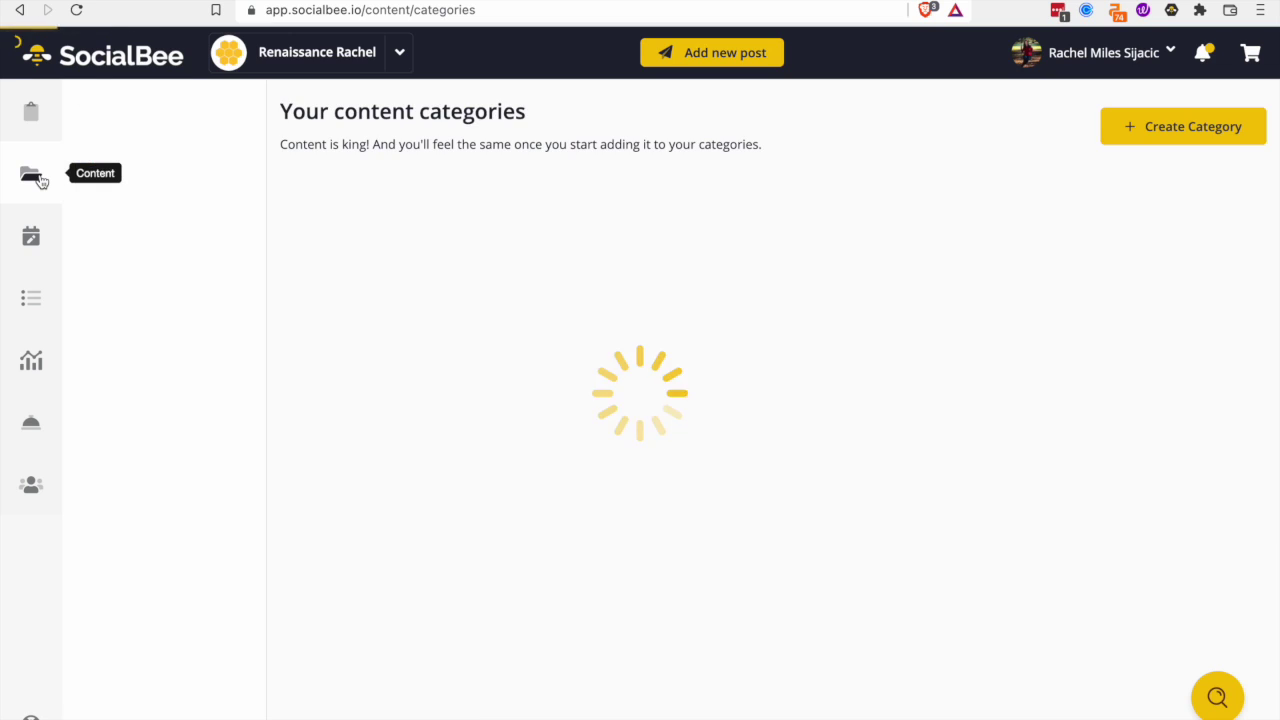
Open SocialBee's Schedule Setup calendar with weekly category slots like Engaging Posts at 11:22 Monday.
scroll(855, 272, down, 2)
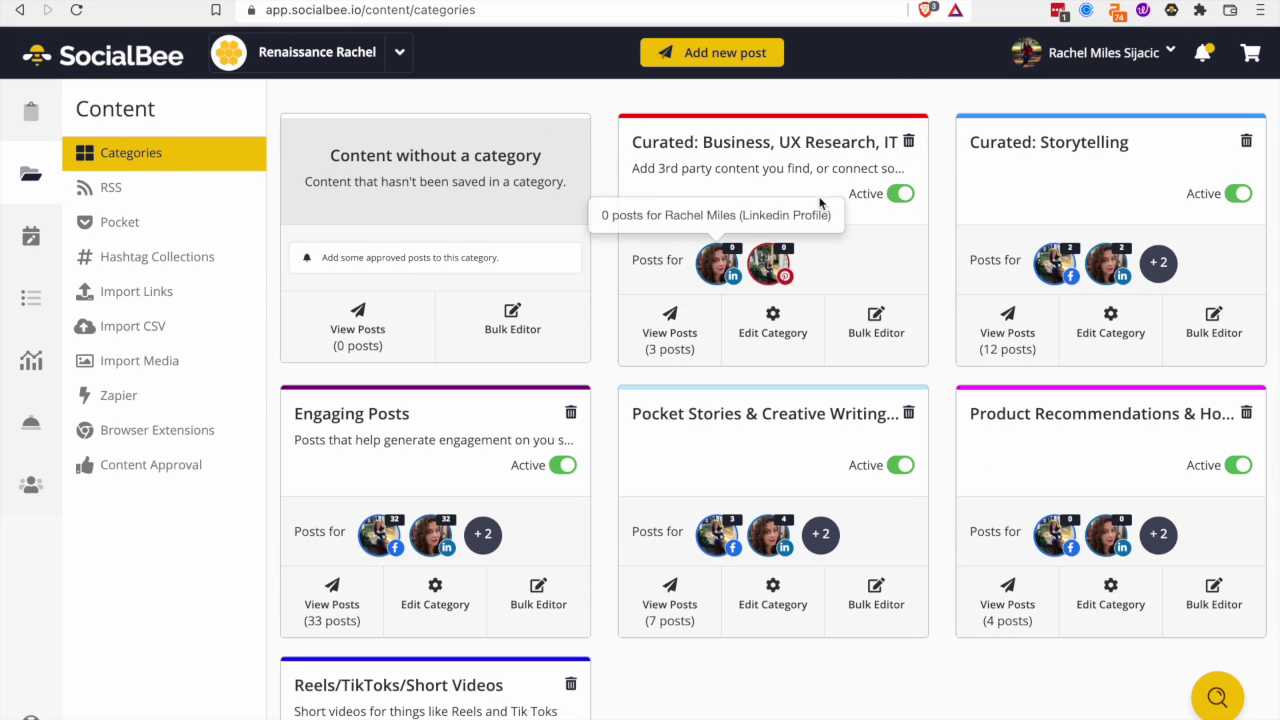
click(41, 261)
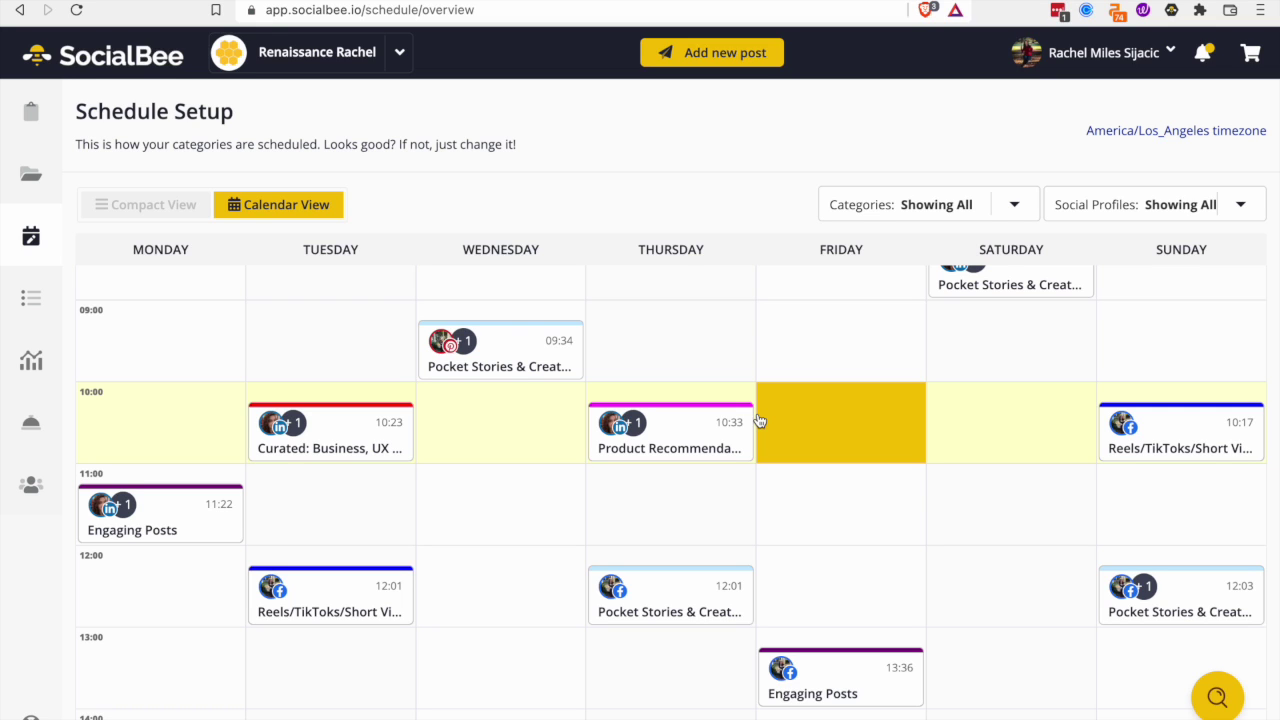
Open the Pocket Stories & Creative Writing & Day in the Life category and its 'A Day in the Life' post.
click(31, 172)
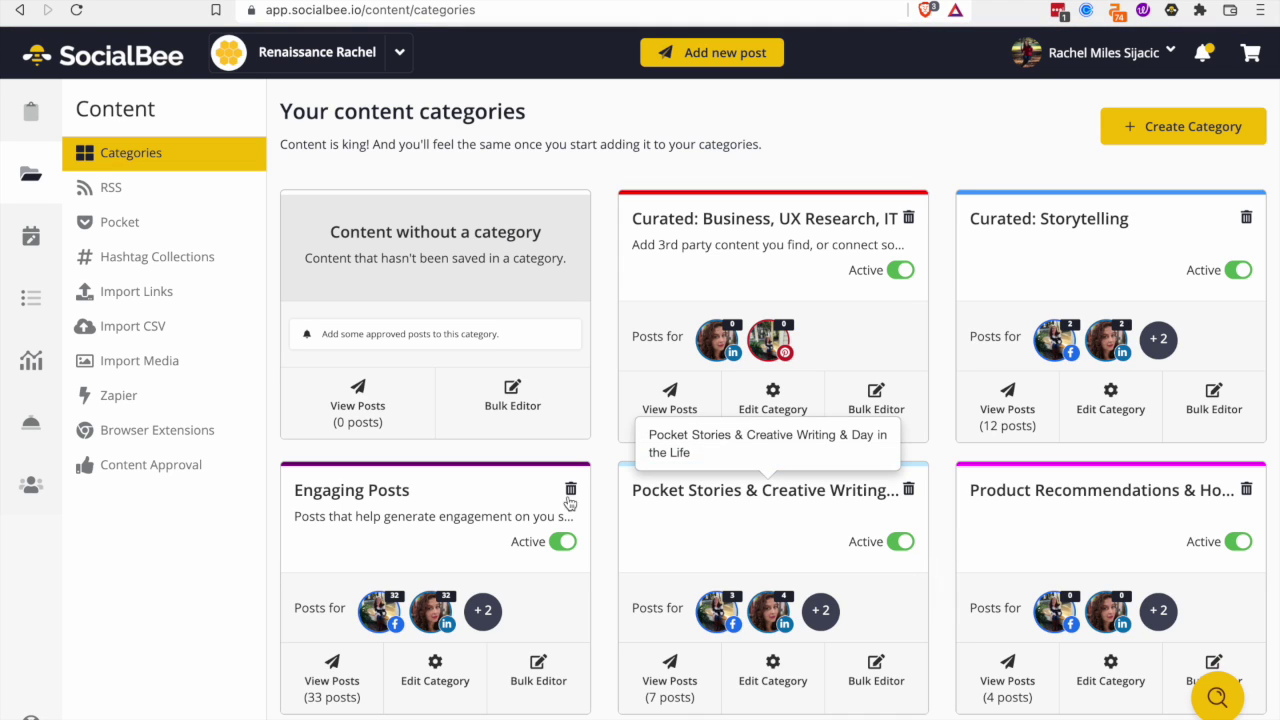
click(781, 499)
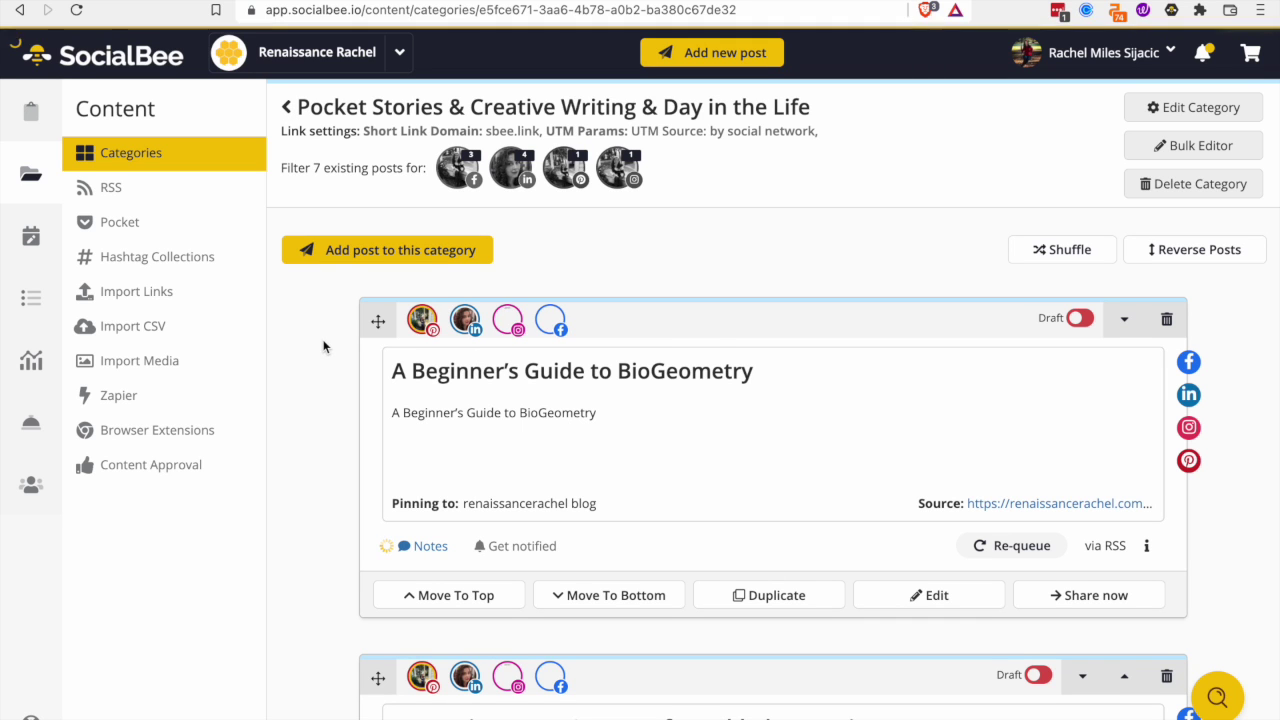
scroll(712, 376, down, 5)
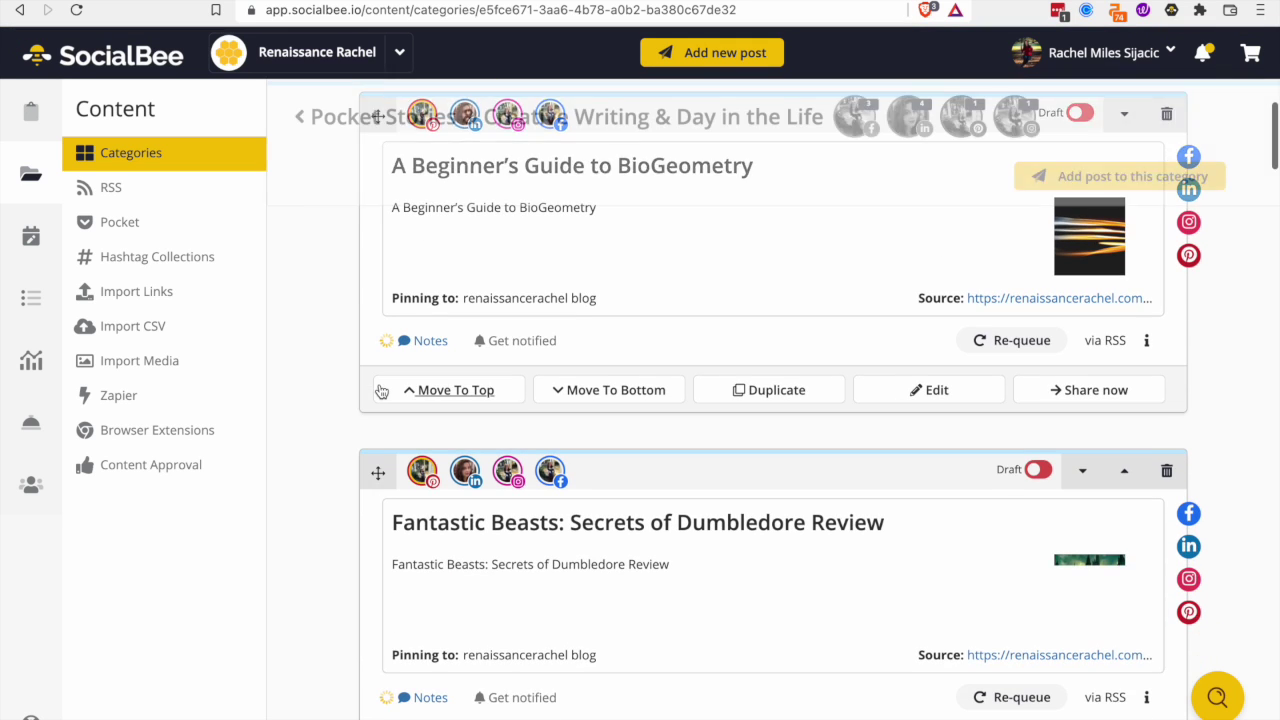
scroll(712, 376, down, 3)
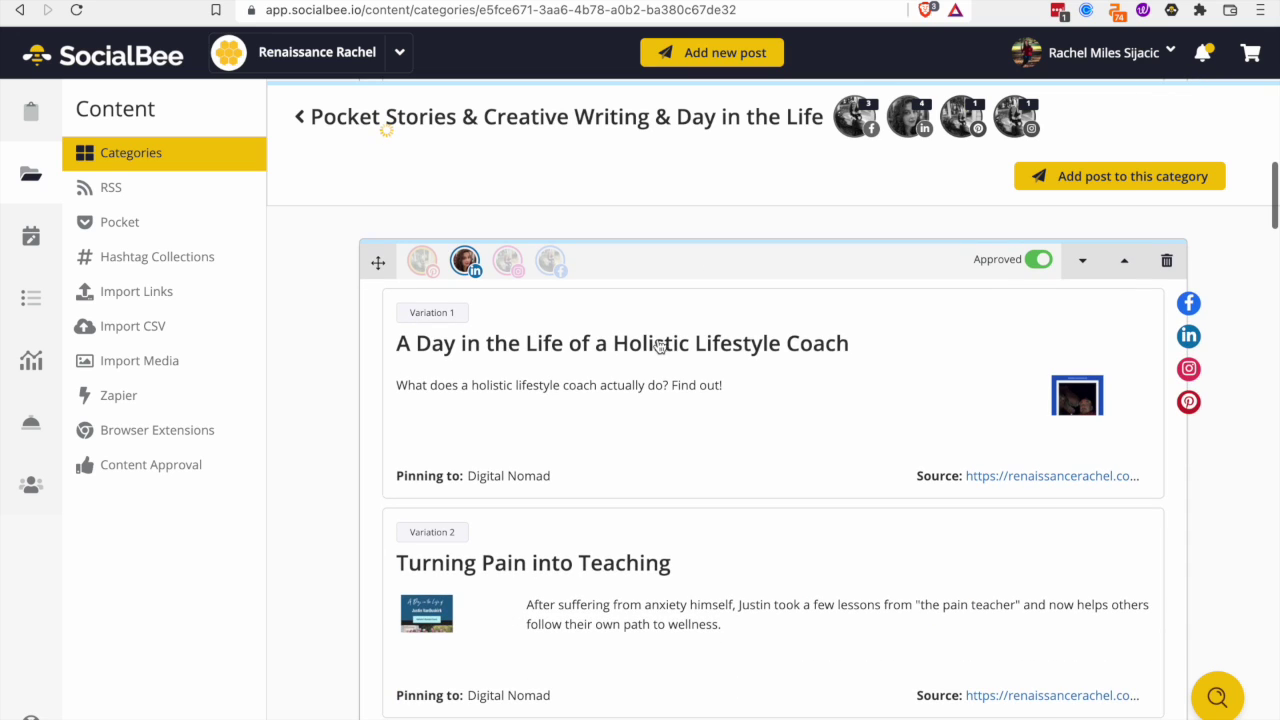
scroll(657, 323, down, 2)
scroll(660, 325, up, 1)
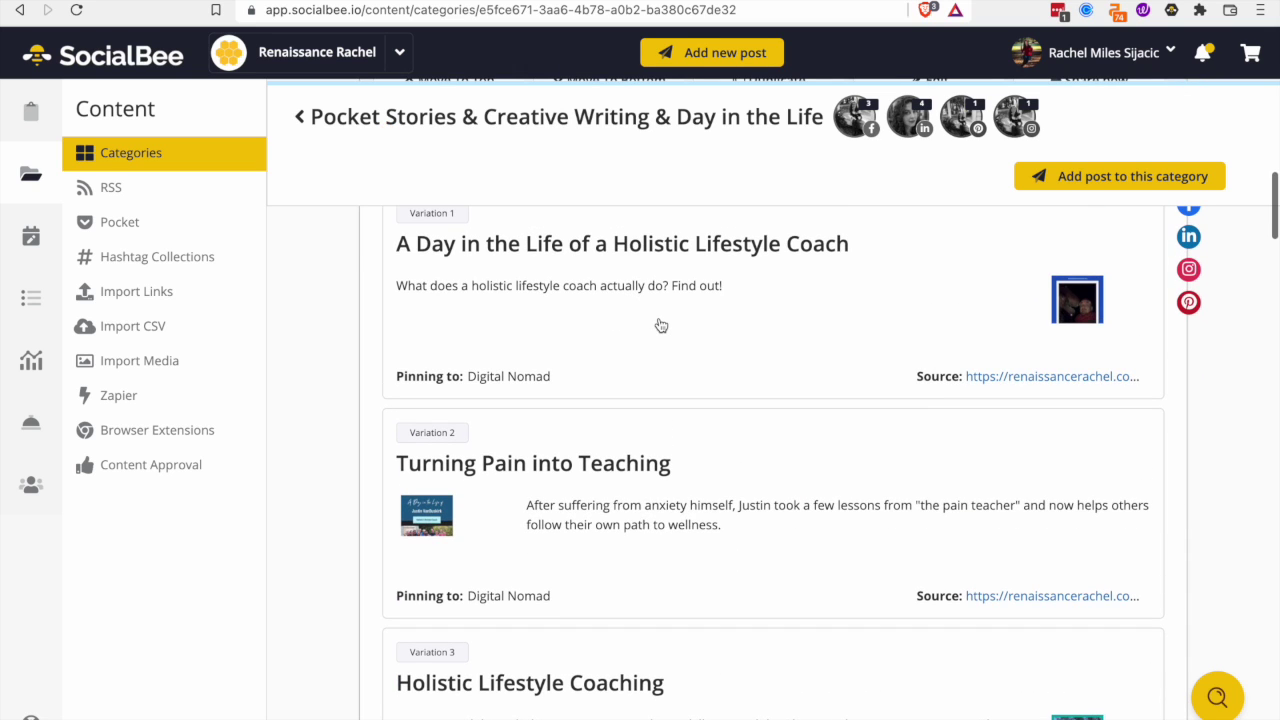
click(674, 259)
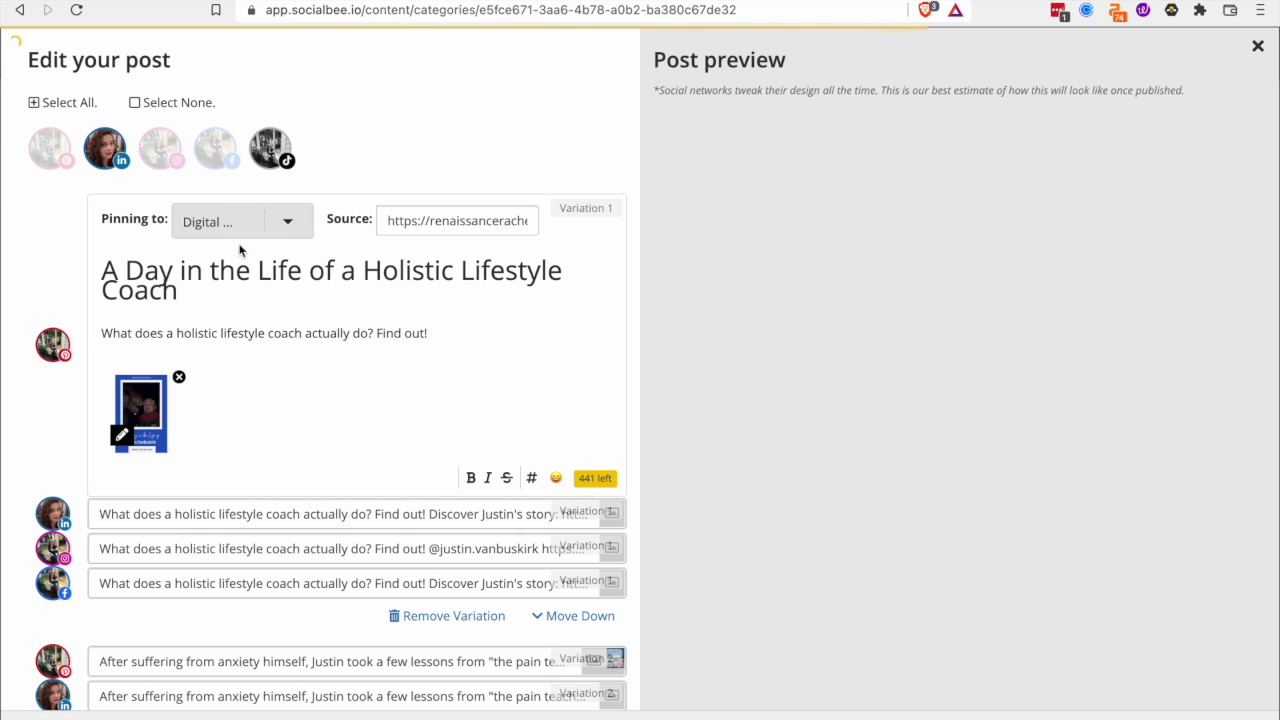
Expand the LinkedIn variation and scroll through all five variations down to When to post.
click(205, 515)
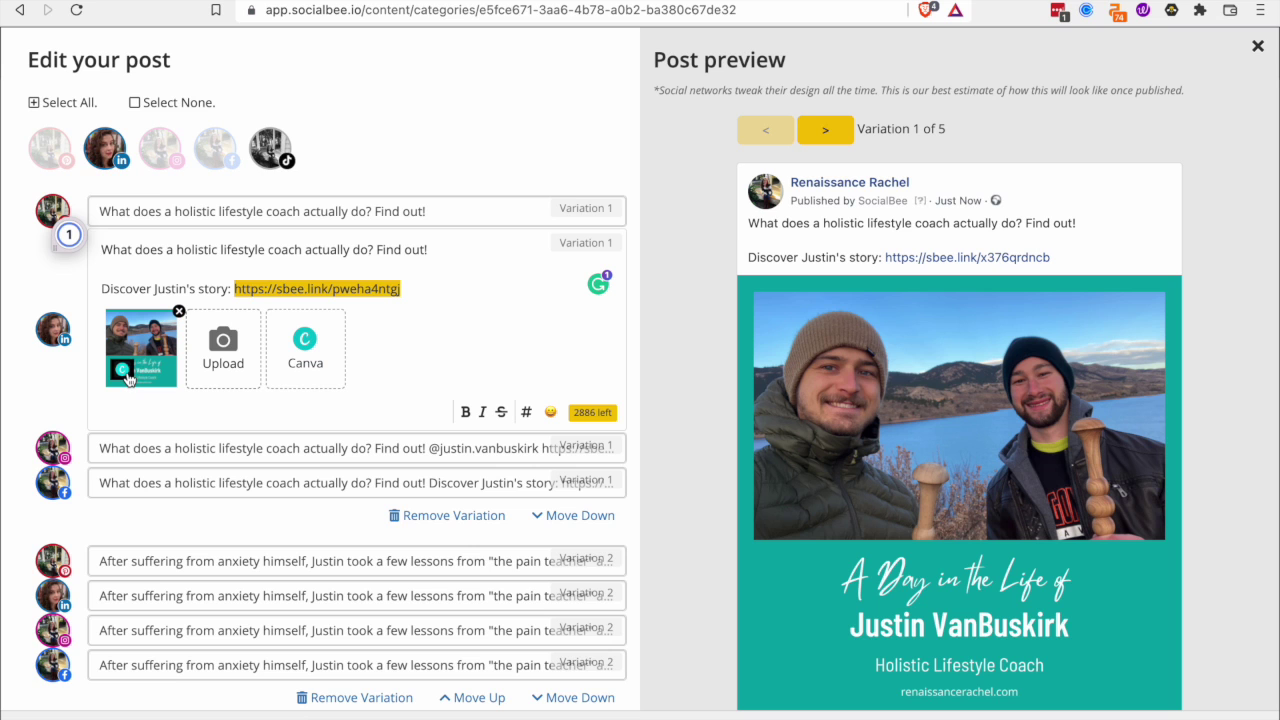
scroll(248, 404, down, 3)
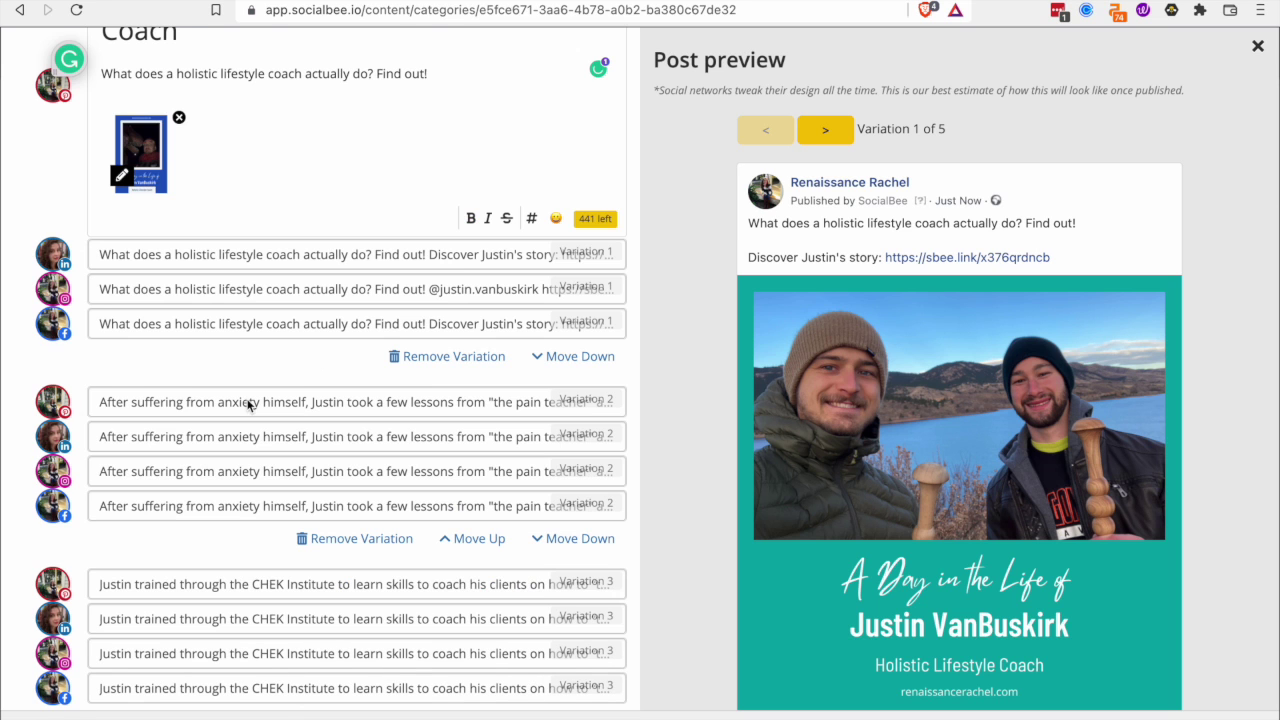
scroll(243, 401, down, 10)
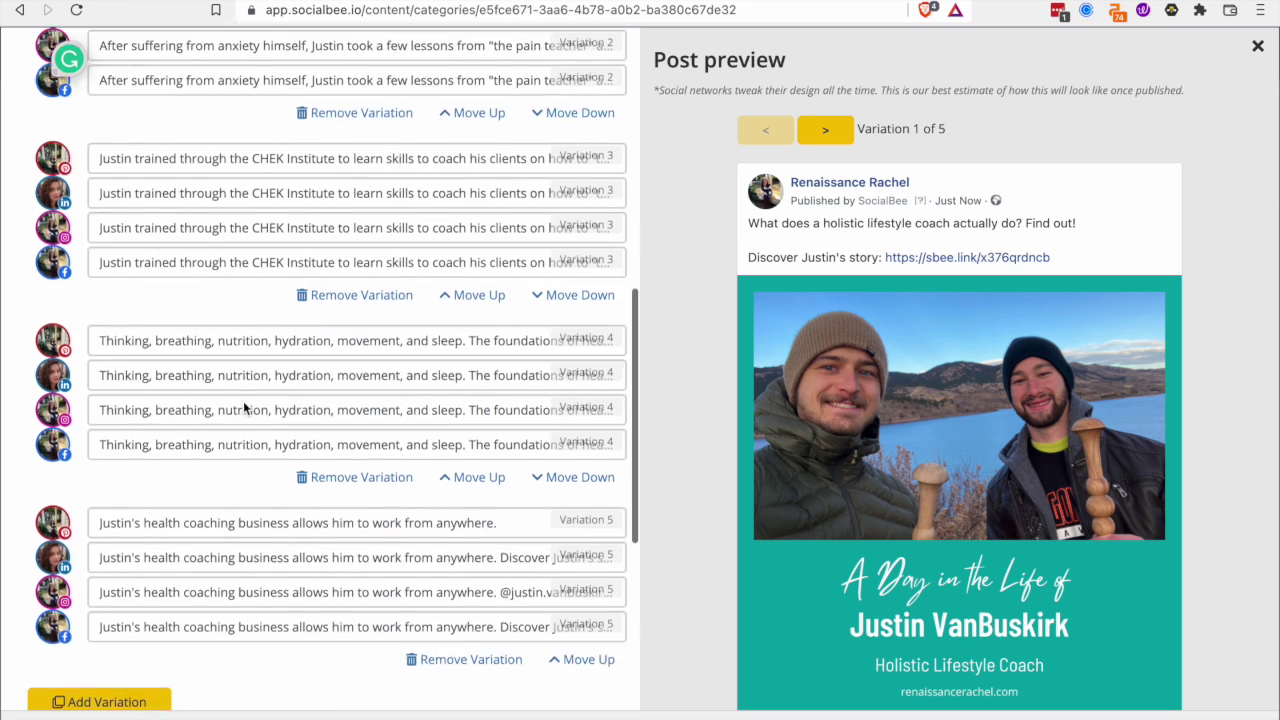
scroll(243, 401, down, 5)
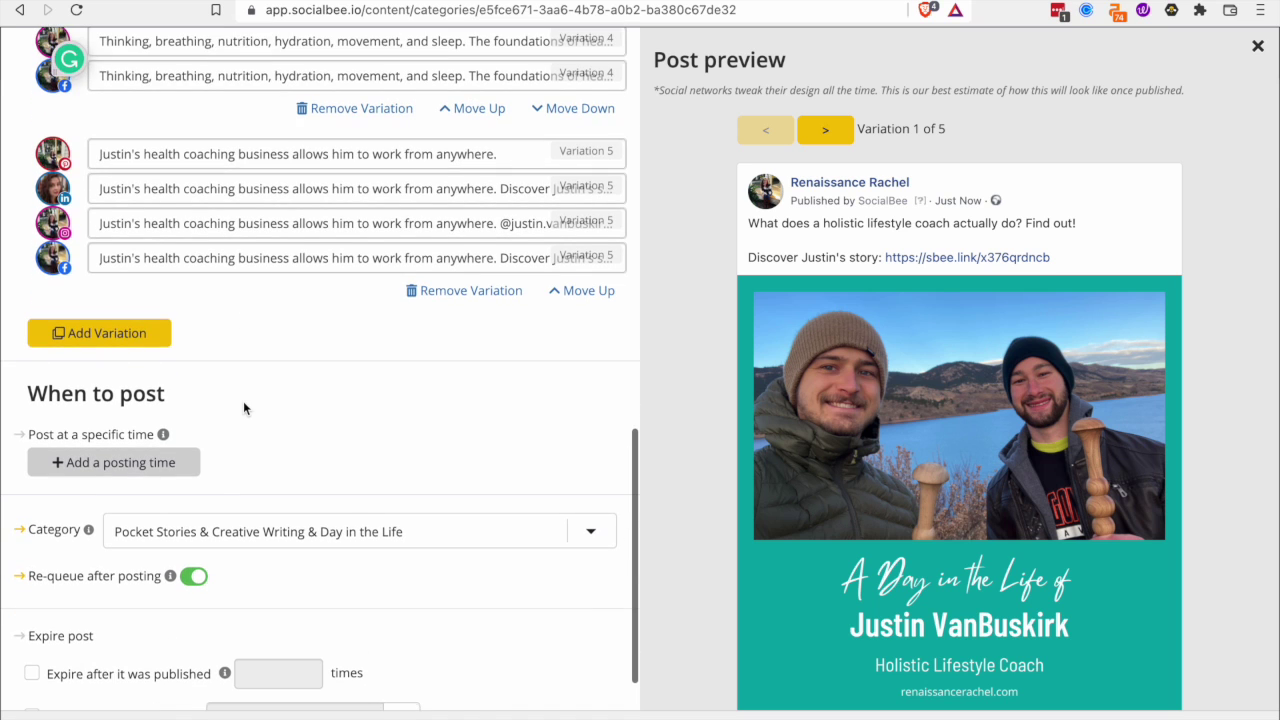
scroll(243, 401, down, 1)
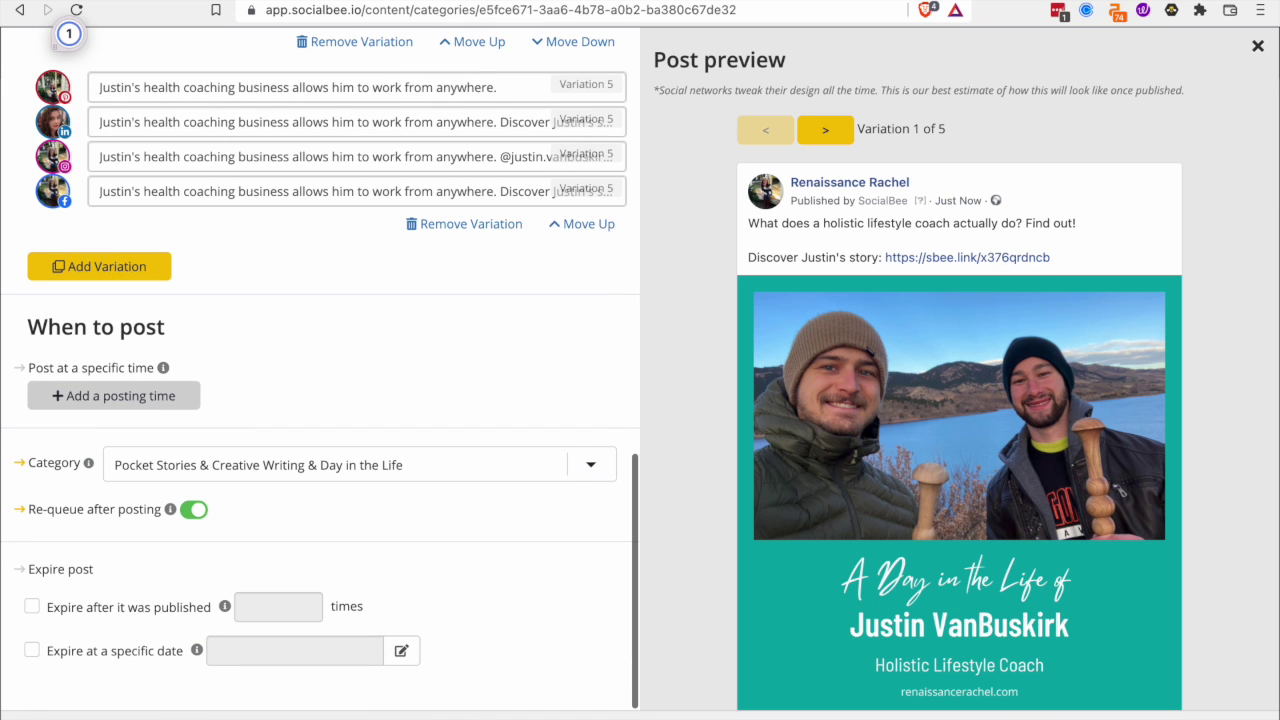
Close the Edit your post window to return to the Pocket Stories & Creative Writing & Day in the Life variations list.
key(Escape)
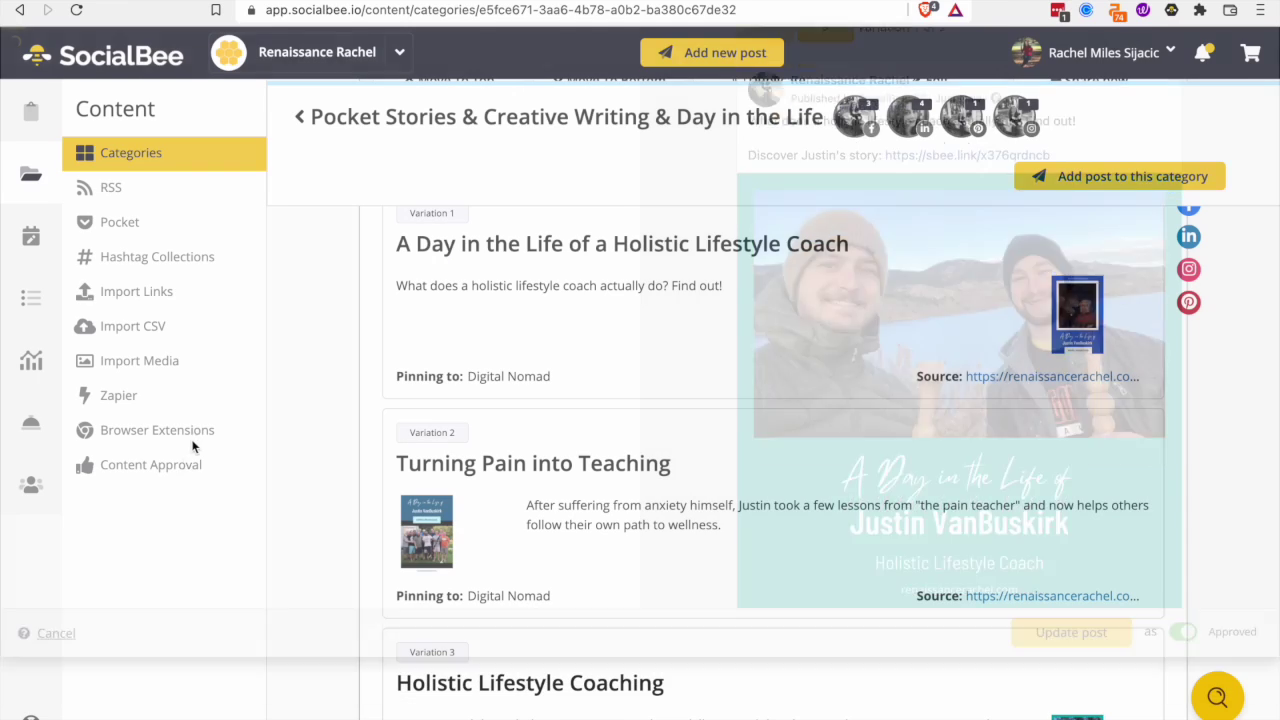